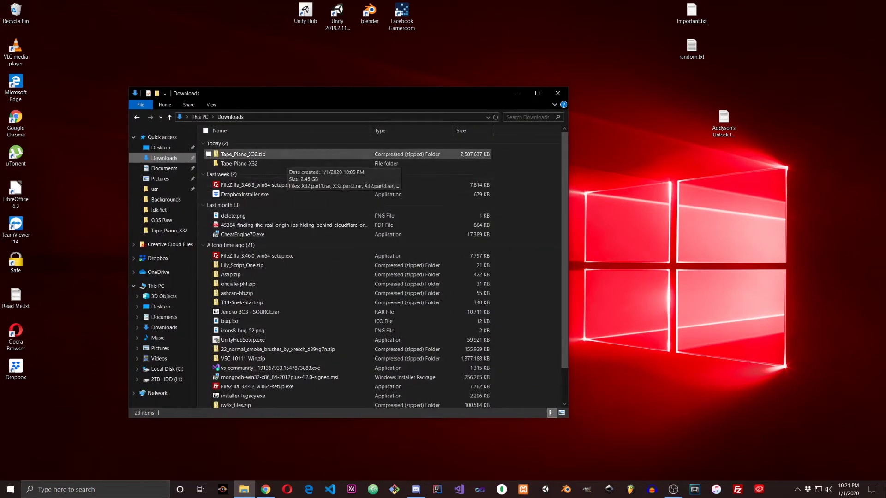
# Step: Look at the RAR parts inside Tape_Piano_X32.zip and return to the Downloads folder
pyautogui.doubleClick(281, 156)
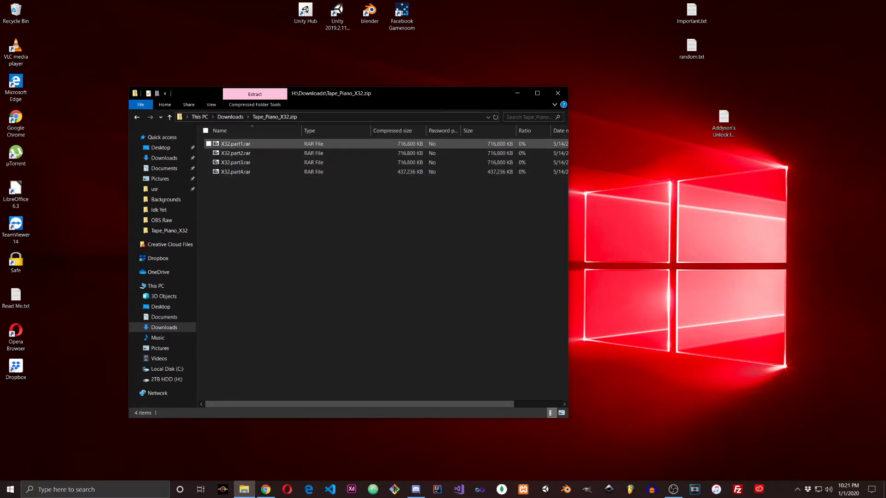
pyautogui.moveTo(256, 245); pyautogui.dragTo(206, 138)
pyautogui.click(240, 208)
pyautogui.click(235, 144)
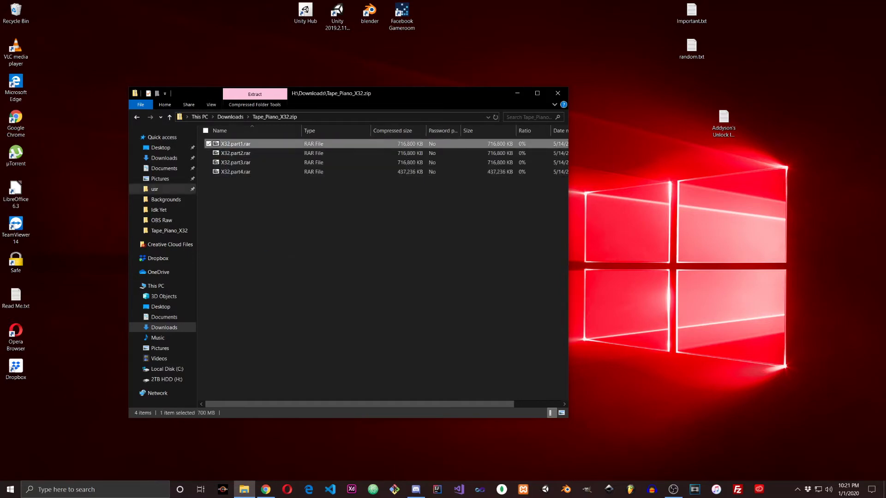
pyautogui.click(258, 217)
pyautogui.press('BackSpace')
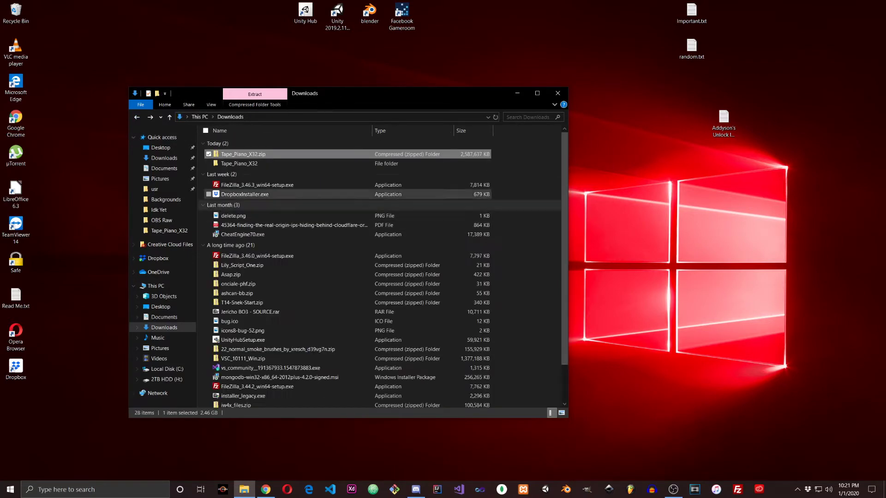
# Step: View the 7-Zip extraction options for Tape_Piano_X32.zip without extracting it
pyautogui.rightClick(244, 155)
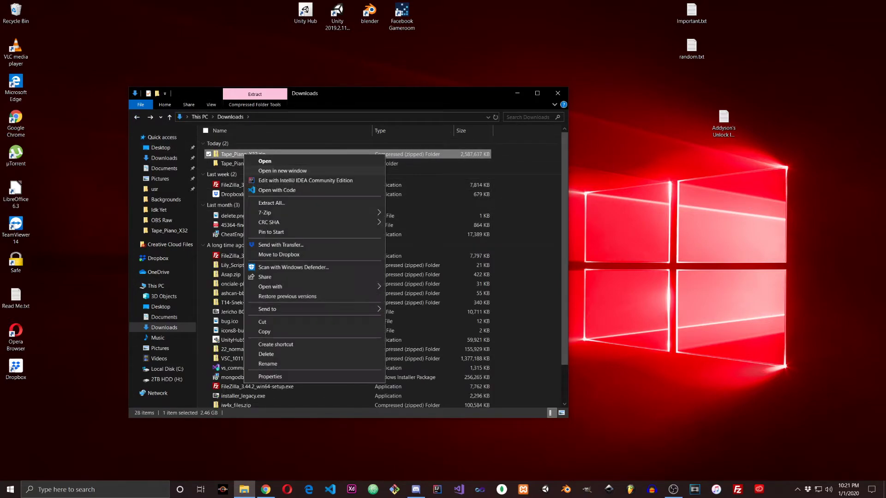
pyautogui.moveTo(323, 213)
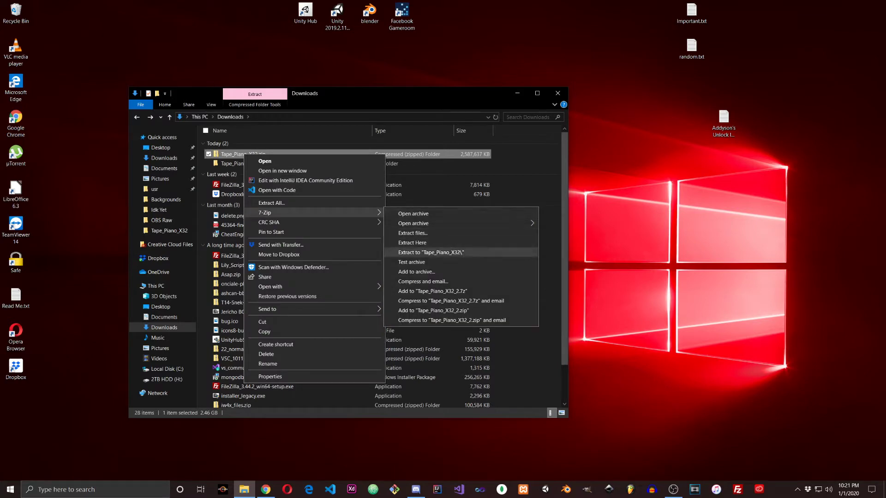
pyautogui.click(521, 176)
# Step: Open the extracted Tape_Piano_X32 folder in Downloads and close the leftover 7-Zip window
pyautogui.doubleClick(237, 163)
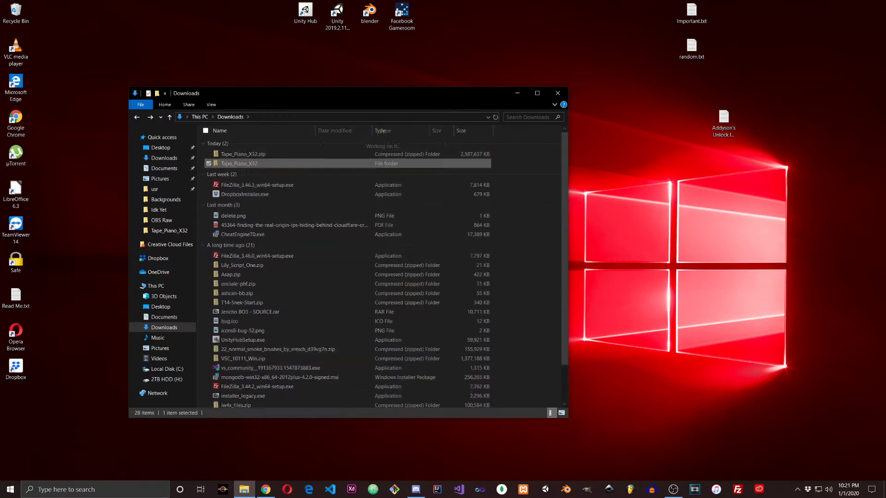
pyautogui.moveTo(304, 93); pyautogui.dragTo(207, 86)
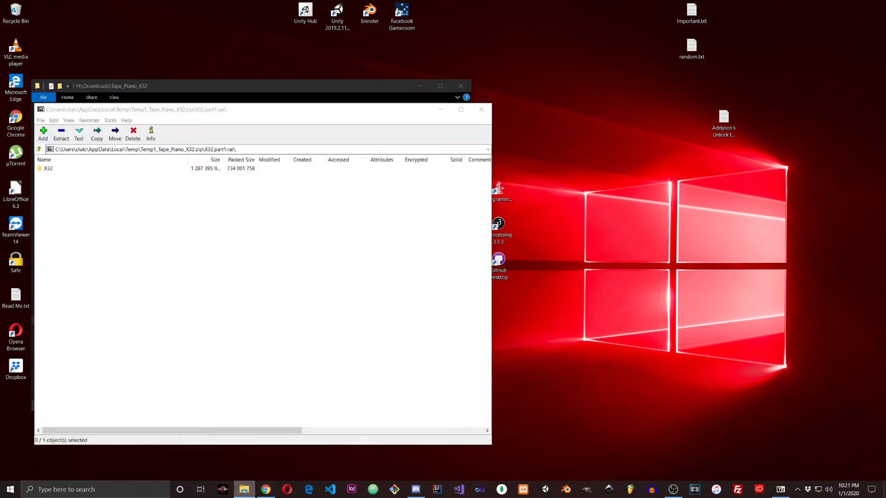
pyautogui.rightClick(244, 489)
pyautogui.click(481, 109)
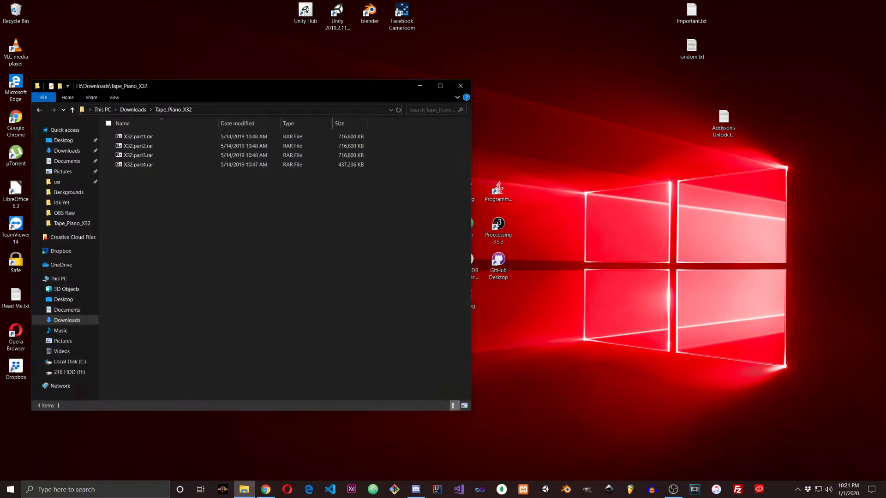
# Step: Open a second File Explorer window beside the first and go to C:\Program Files (x86)\VstPlugins
pyautogui.rightClick(244, 489)
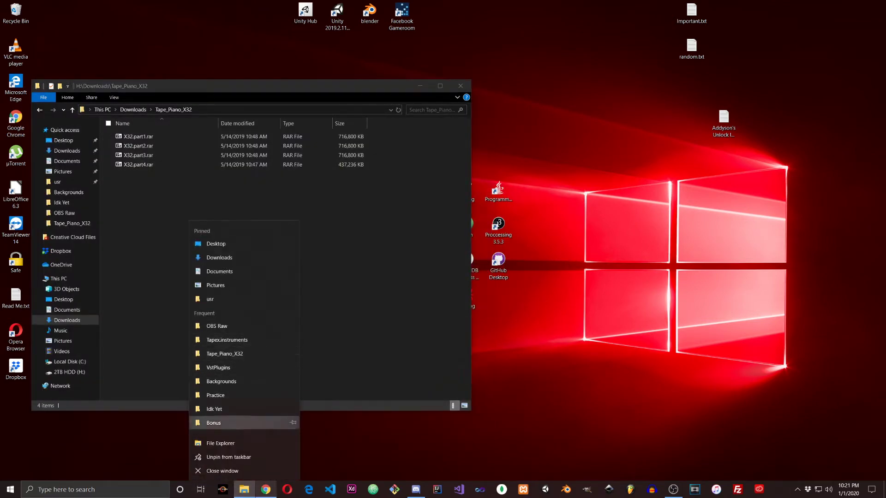
pyautogui.click(221, 443)
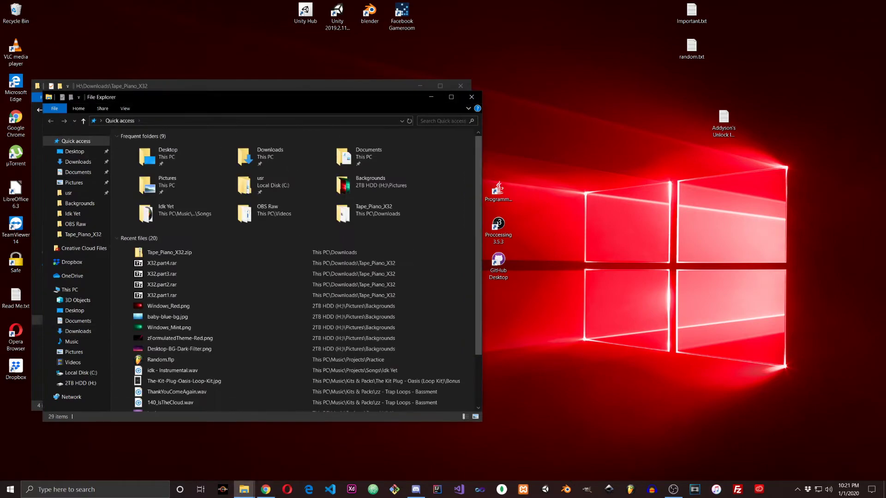
pyautogui.moveTo(374, 90); pyautogui.dragTo(695, 83)
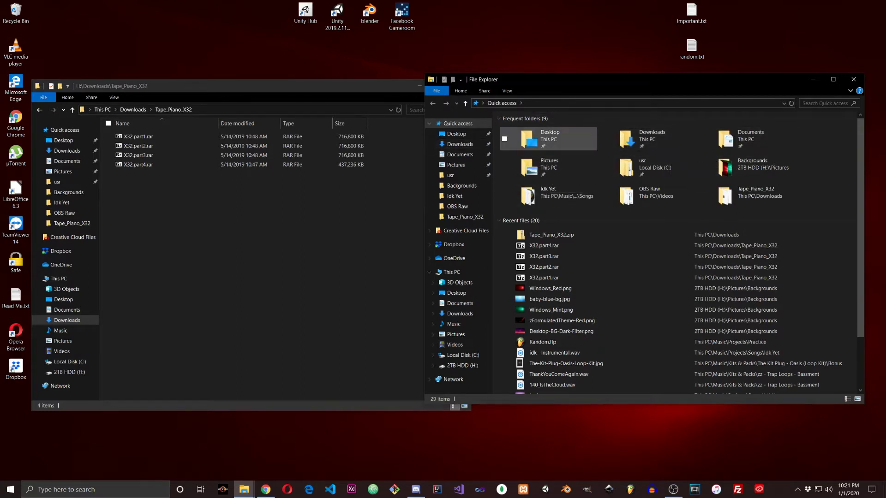
pyautogui.click(463, 355)
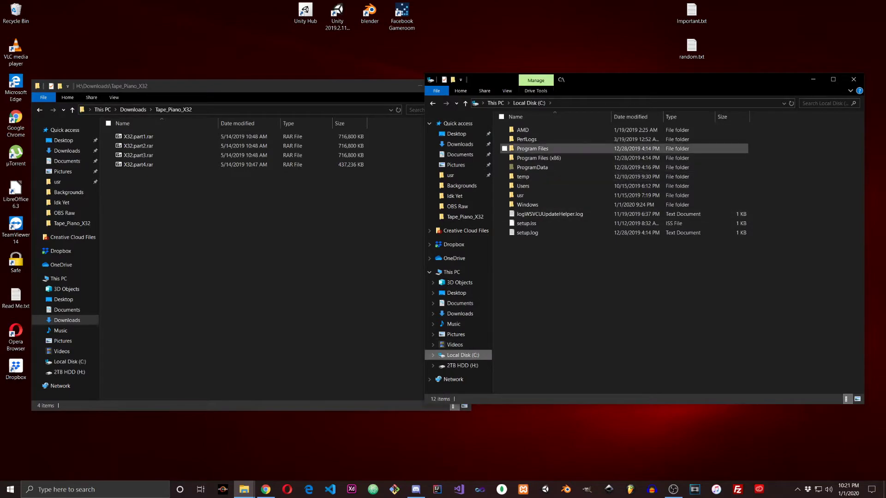
pyautogui.doubleClick(538, 157)
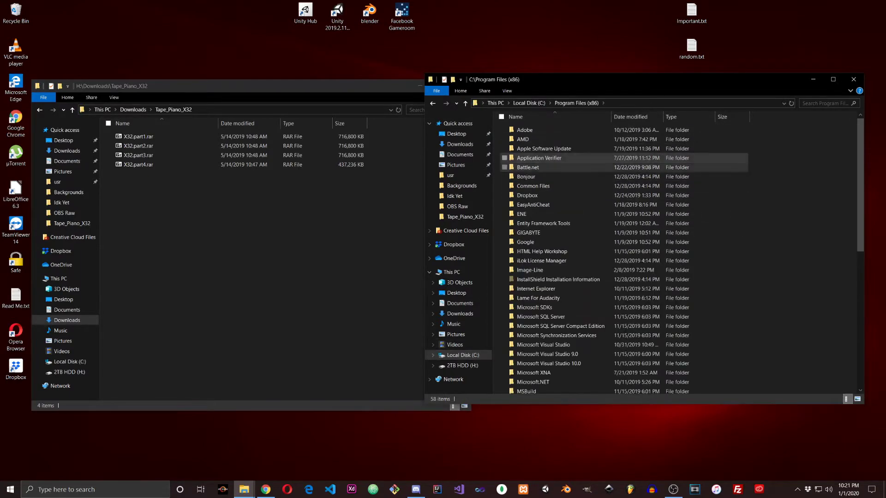
pyautogui.scroll(-10, 538, 287)
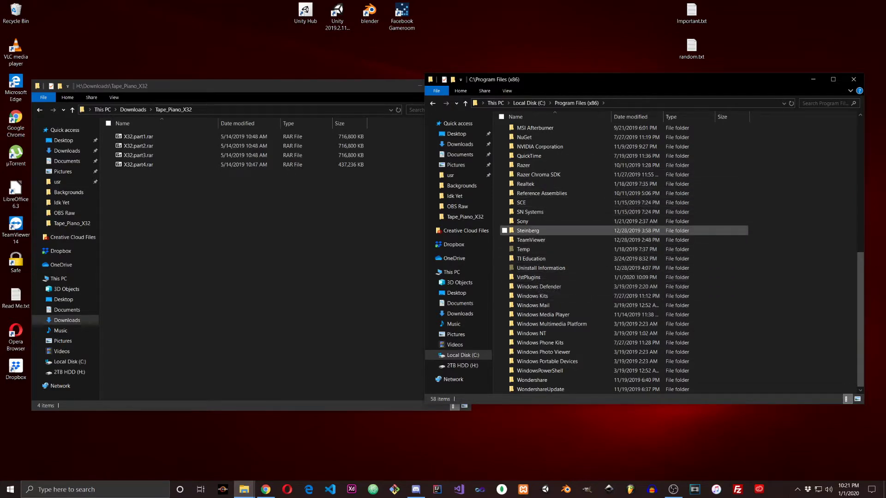
pyautogui.doubleClick(528, 277)
# Step: Delete the existing Tapex.instruments folder and Tapex.dll from the VstPlugins folder
pyautogui.moveTo(623, 300); pyautogui.dragTo(551, 123)
pyautogui.click(549, 123)
pyautogui.rightClick(530, 129)
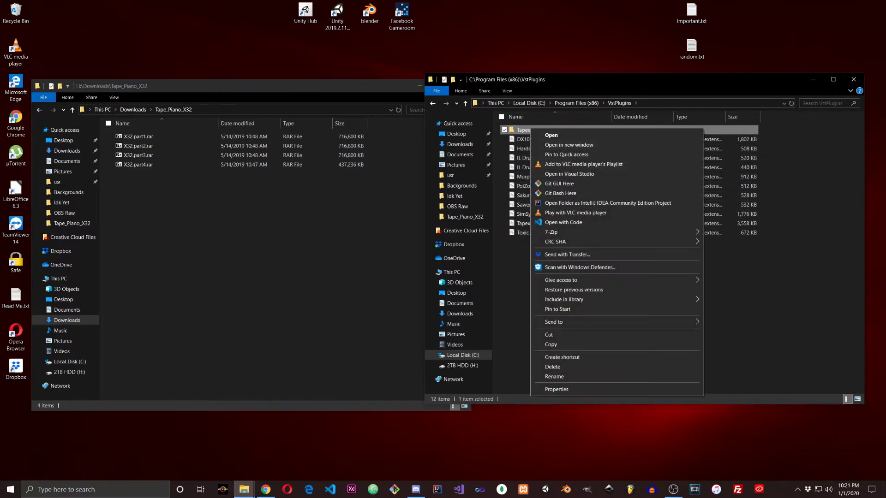
pyautogui.click(552, 367)
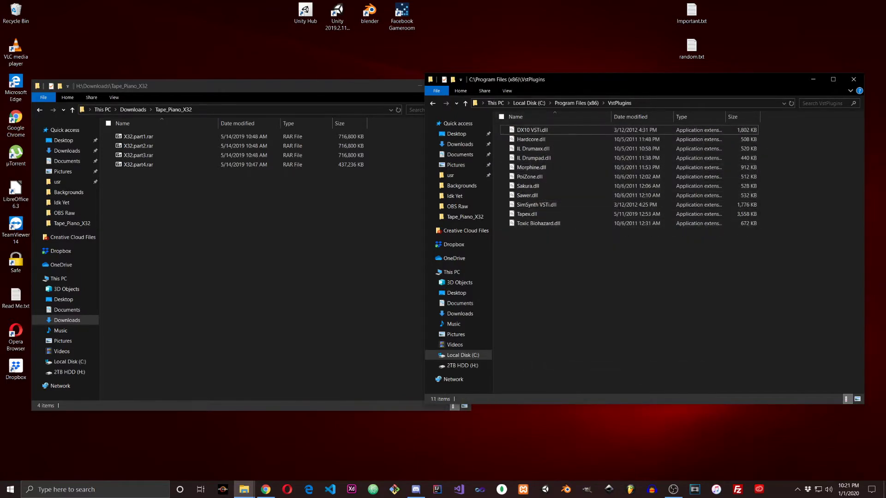
pyautogui.rightClick(529, 214)
pyautogui.click(551, 364)
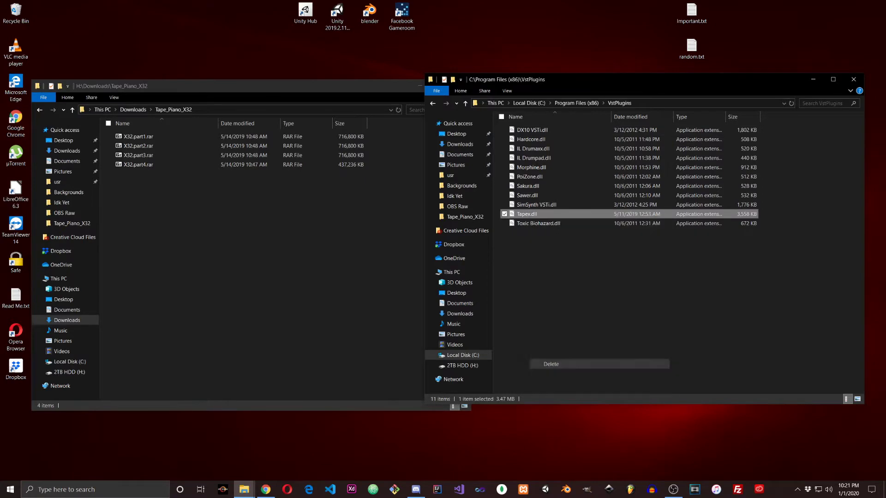
# Step: Switch to FL Studio, run a fast scan of the installed plugins, and close the settings
pyautogui.click(630, 488)
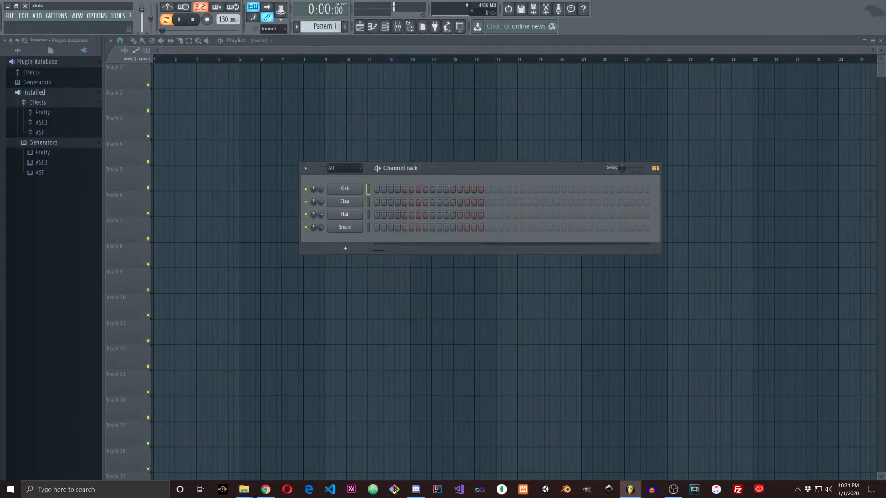
pyautogui.click(96, 16)
pyautogui.click(106, 54)
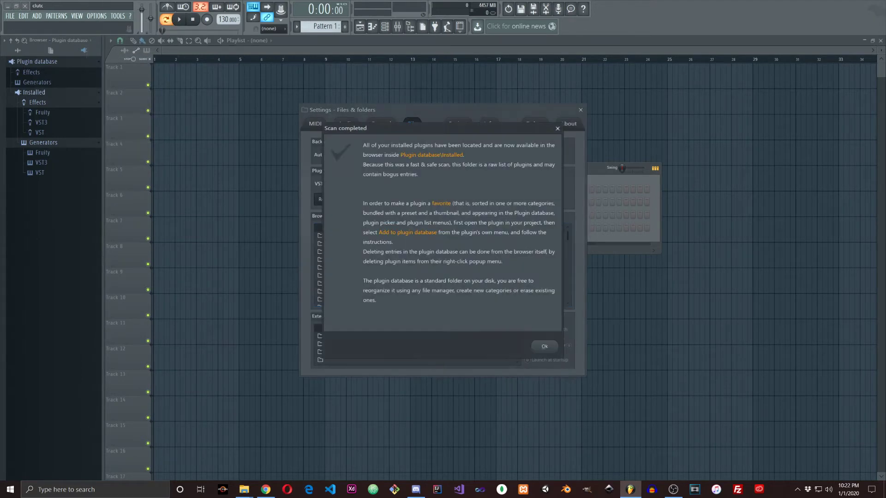
pyautogui.click(545, 346)
pyautogui.click(580, 110)
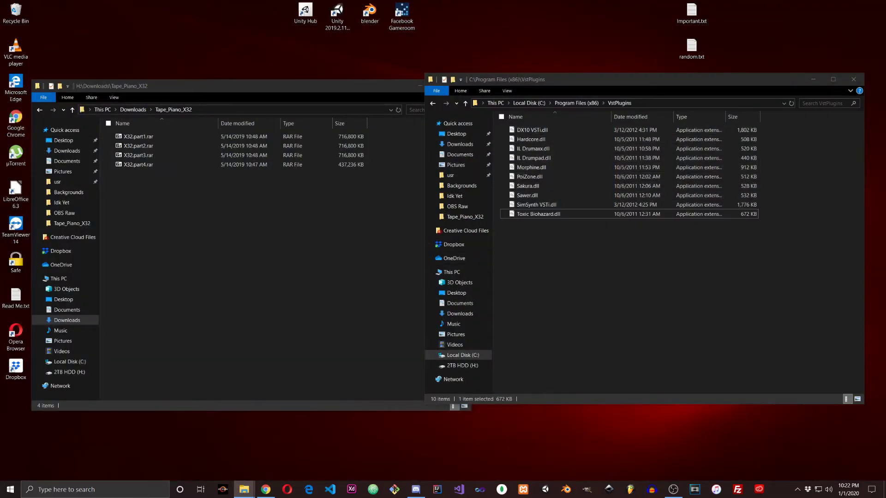
# Step: Close the VstPlugins window and reopen the Tape_Piano_X32 folder from Downloads
pyautogui.click(854, 79)
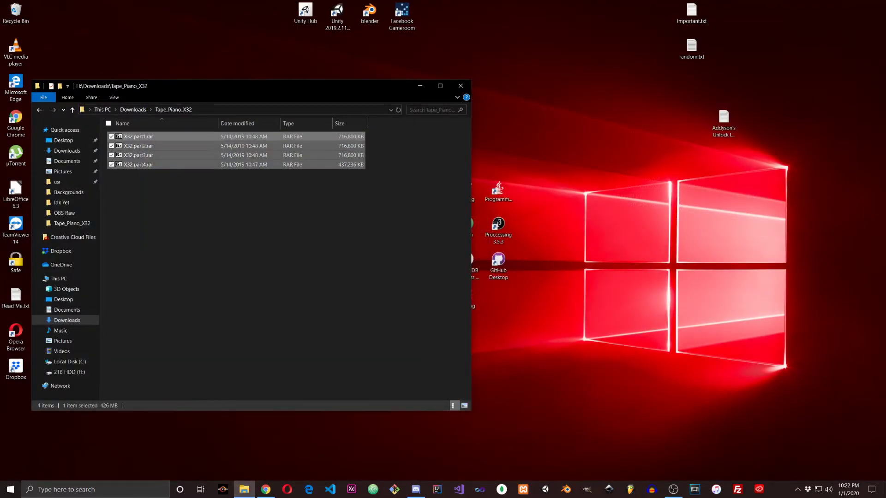
pyautogui.click(39, 110)
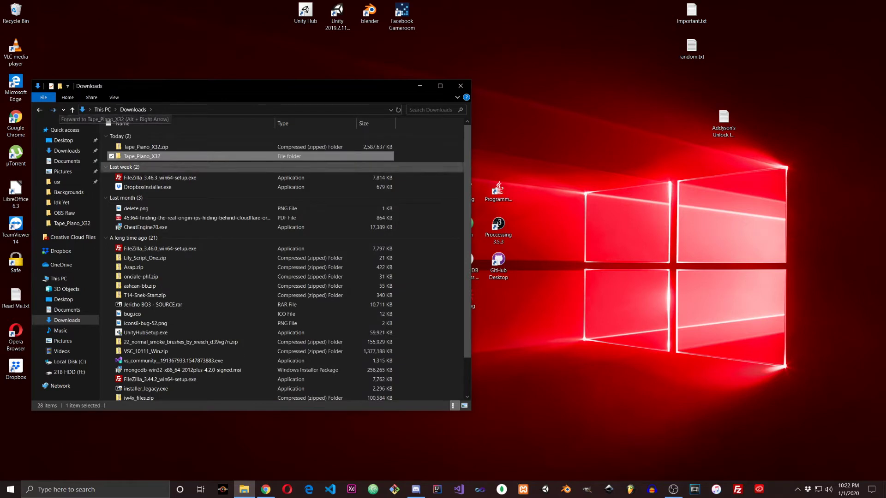
pyautogui.press('Return')
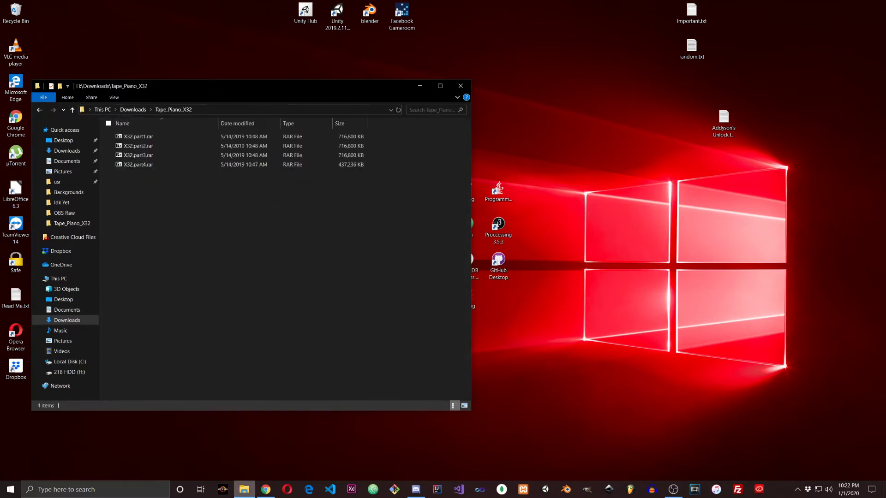
# Step: Open another File Explorer window and browse to the VstPlugins folder in C:\Program Files (x86)
pyautogui.rightClick(244, 489)
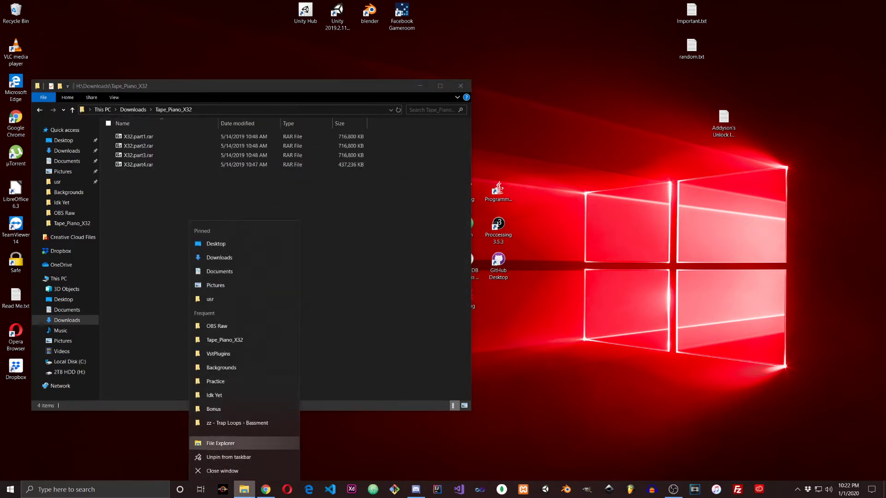
pyautogui.click(220, 442)
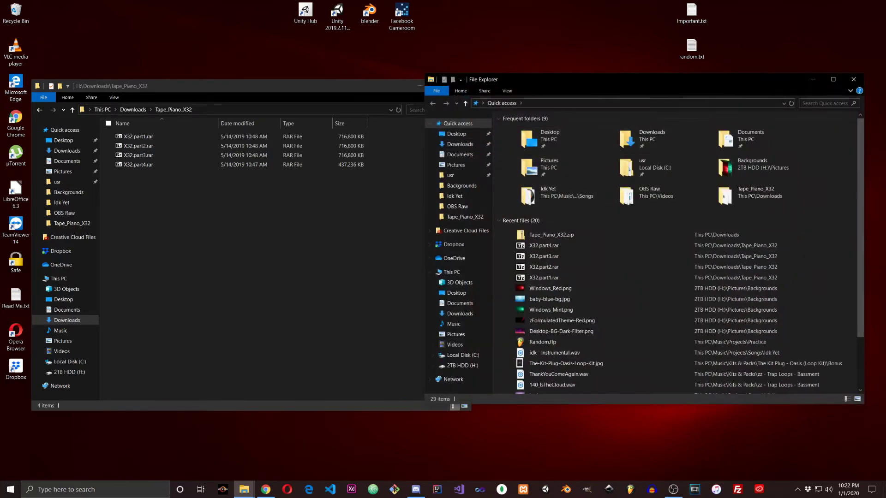
pyautogui.click(461, 355)
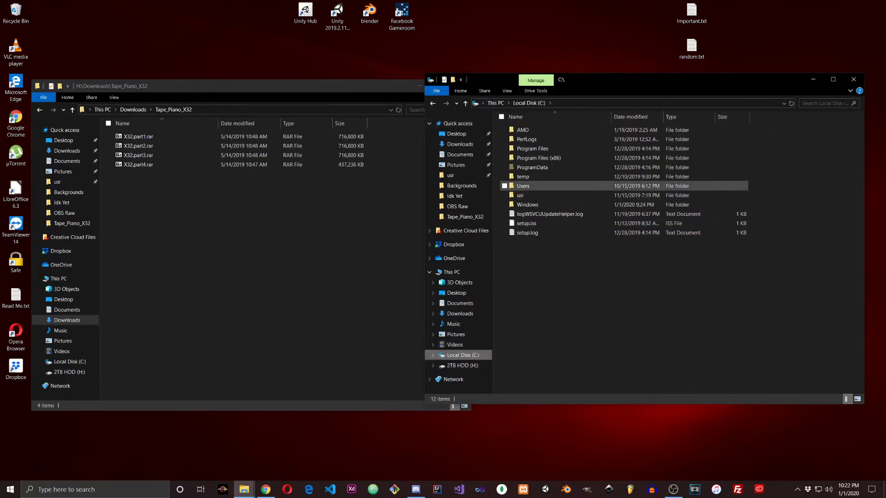
pyautogui.doubleClick(538, 158)
pyautogui.scroll(-6, 535, 323)
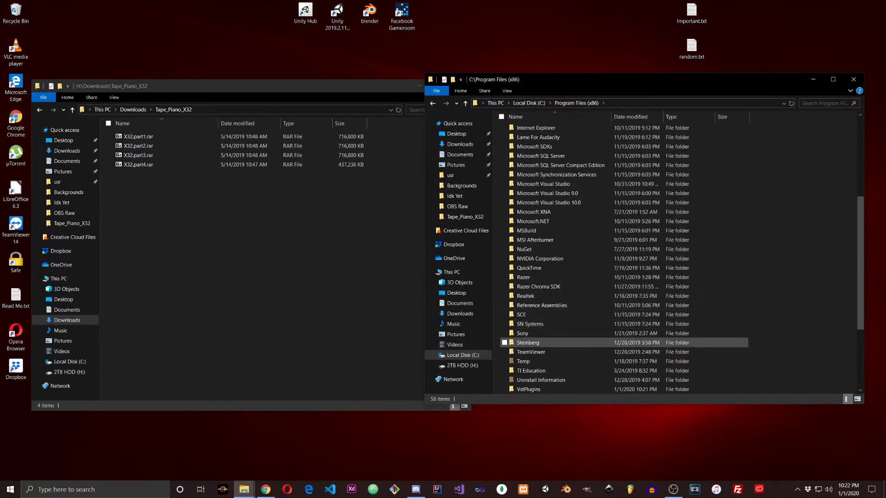
pyautogui.doubleClick(528, 389)
pyautogui.moveTo(572, 259); pyautogui.dragTo(554, 139)
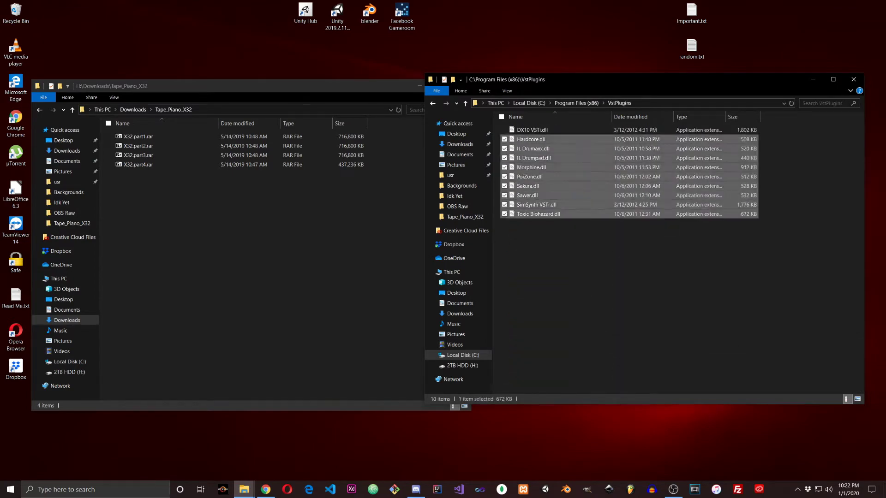
pyautogui.click(600, 276)
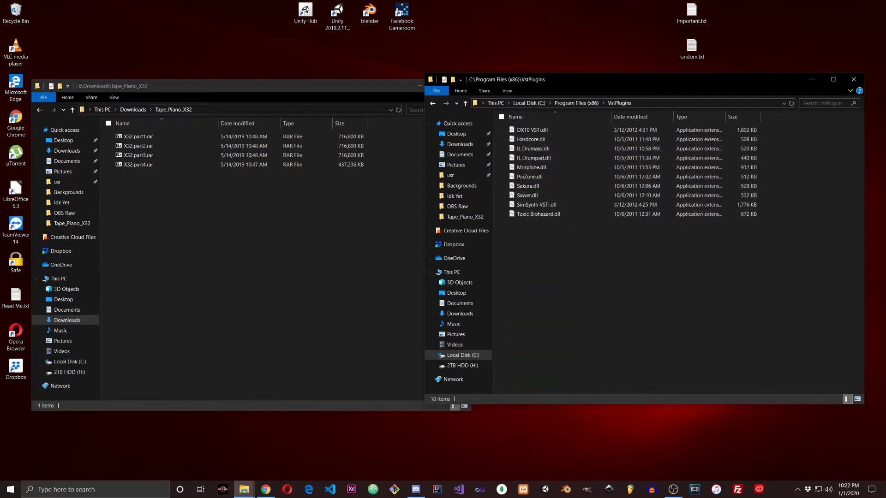
# Step: Copy Tapex.instruments and Tapex.dll from the X32 folder of X32.part1.rar into VstPlugins, granting administrator permission
pyautogui.doubleClick(139, 137)
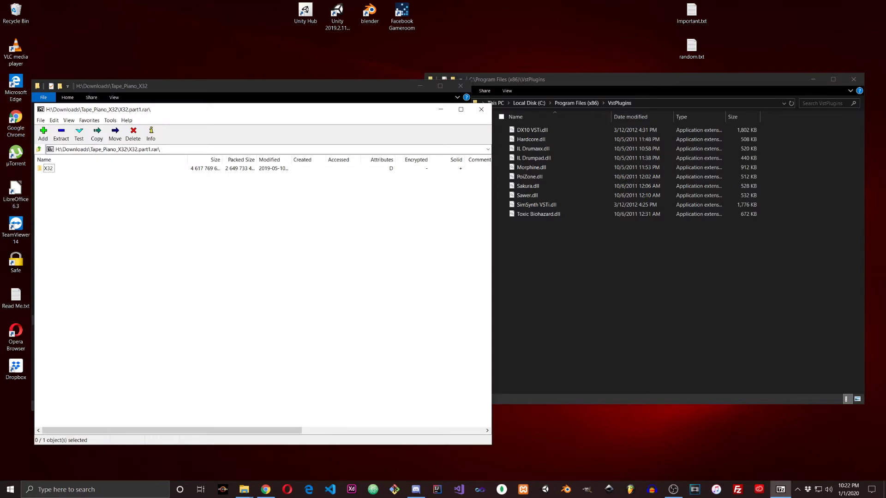
pyautogui.press('Return')
pyautogui.hotkey('ctrl', 'a')
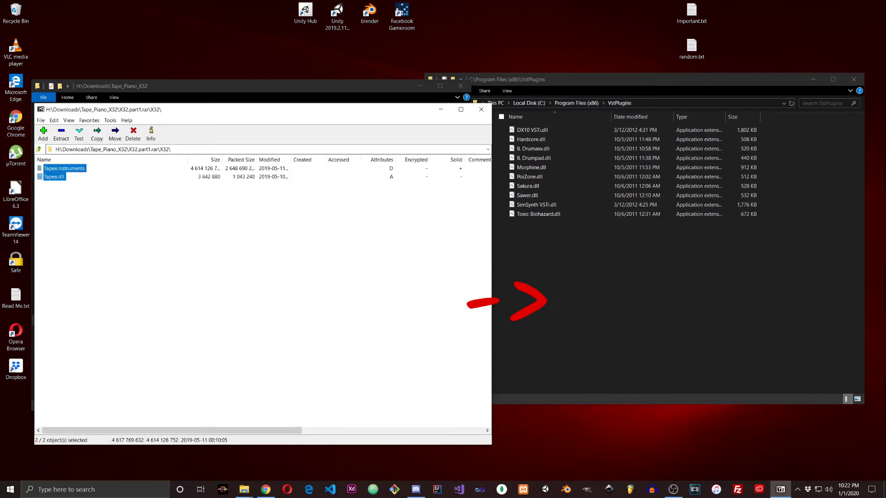
pyautogui.moveTo(64, 169); pyautogui.dragTo(623, 295)
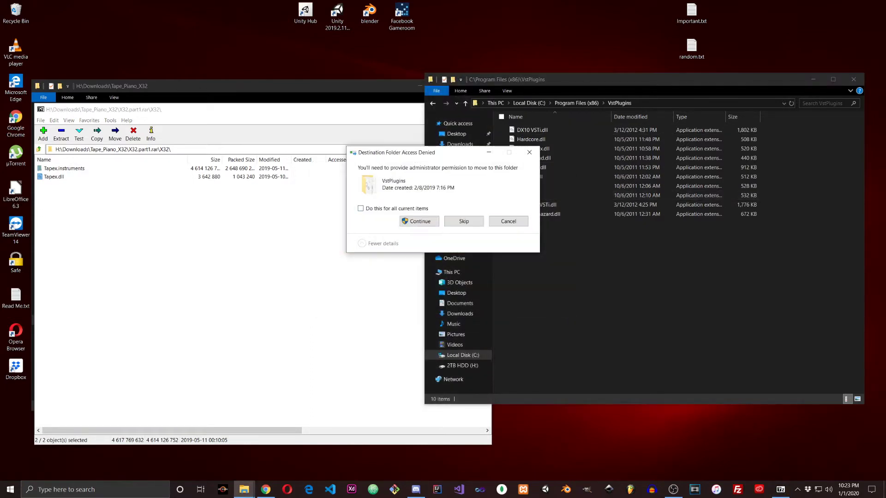
pyautogui.press('Return')
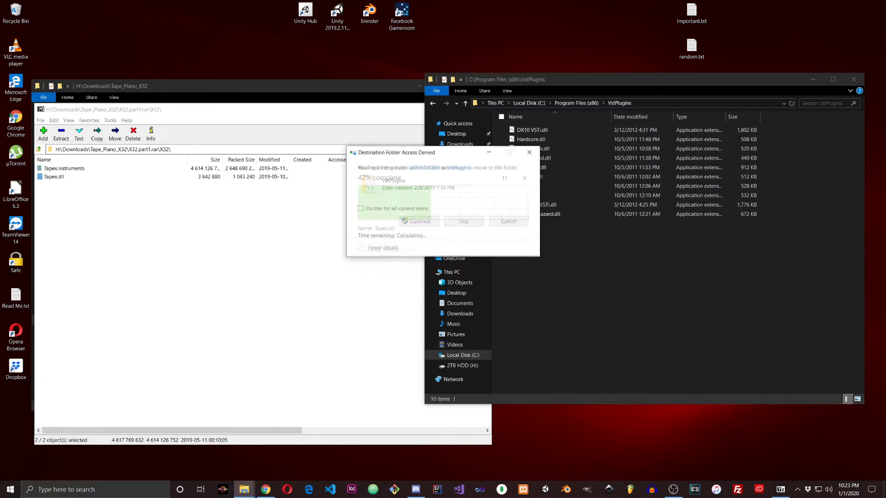
pyautogui.press('Return')
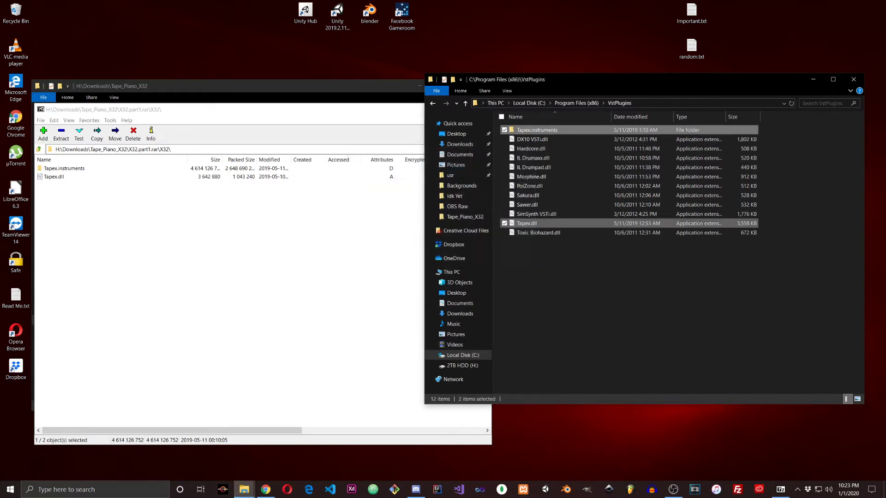
# Step: Close the 7-Zip archive window and select X32.part2.rar through X32.part4.rar in the Tape_Piano_X32 folder
pyautogui.click(572, 286)
pyautogui.click(295, 258)
pyautogui.click(481, 110)
pyautogui.click(193, 207)
pyautogui.moveTo(160, 199); pyautogui.dragTo(131, 149)
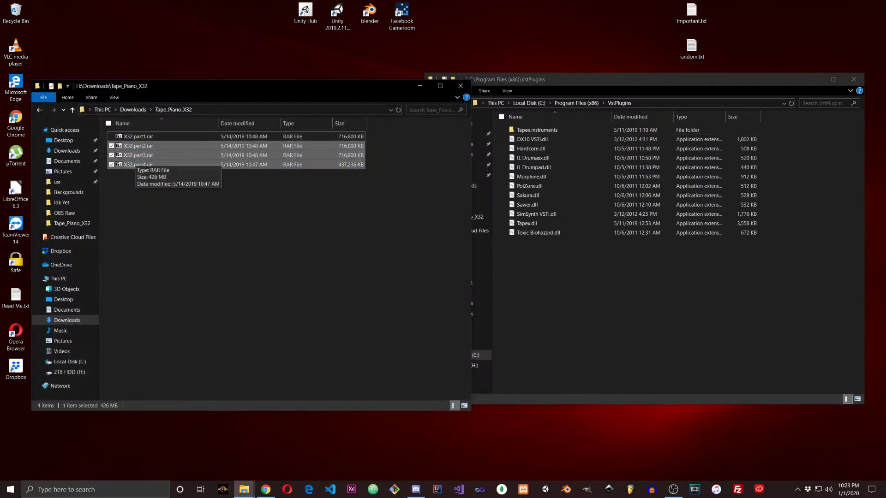
# Step: Open X32.part2.rar from the Tape_Piano_X32 folder and browse into its X32 folder
pyautogui.doubleClick(138, 146)
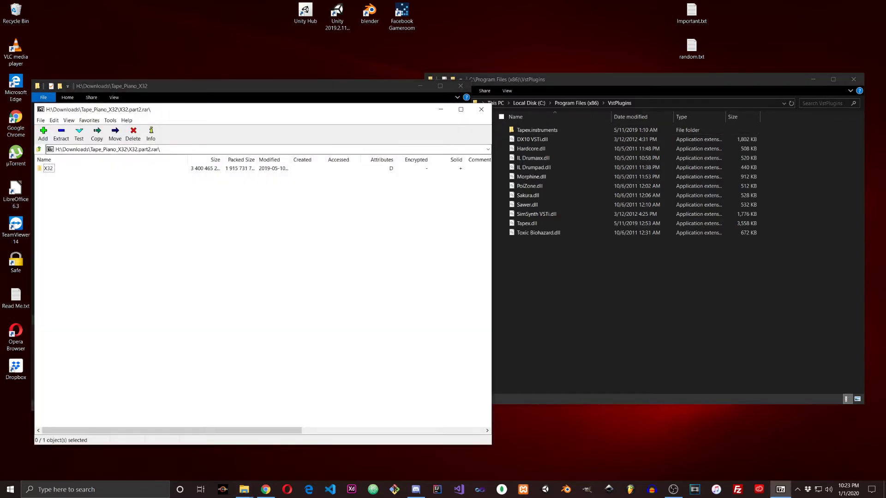
pyautogui.click(64, 168)
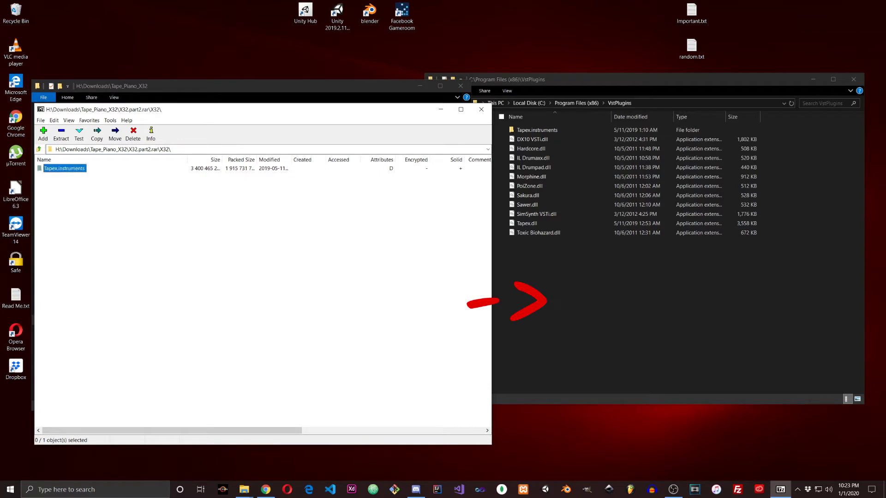
pyautogui.moveTo(64, 168); pyautogui.dragTo(646, 300)
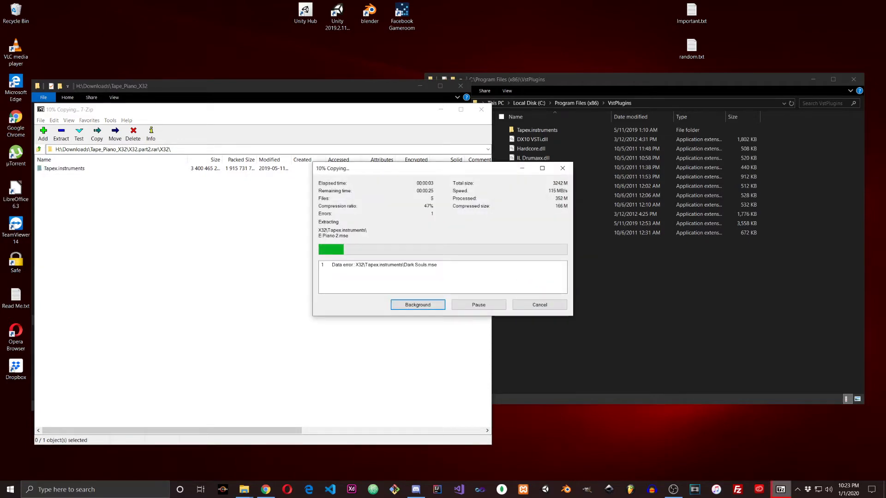
pyautogui.click(540, 305)
pyautogui.click(407, 271)
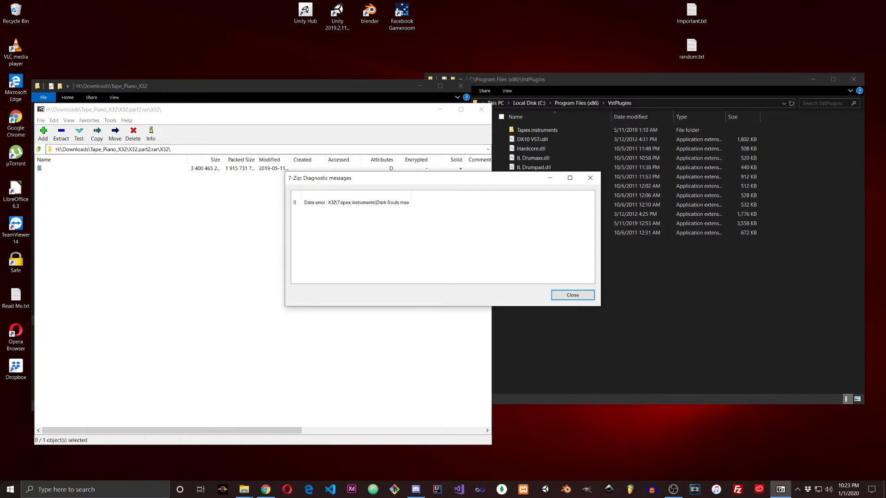
pyautogui.click(573, 295)
# Step: Copy every file except Dark Souls.mse from the Tapex.instruments folder of X32.part2.rar into VstPlugins\Tapex.instruments, replacing the existing files
pyautogui.click(537, 130)
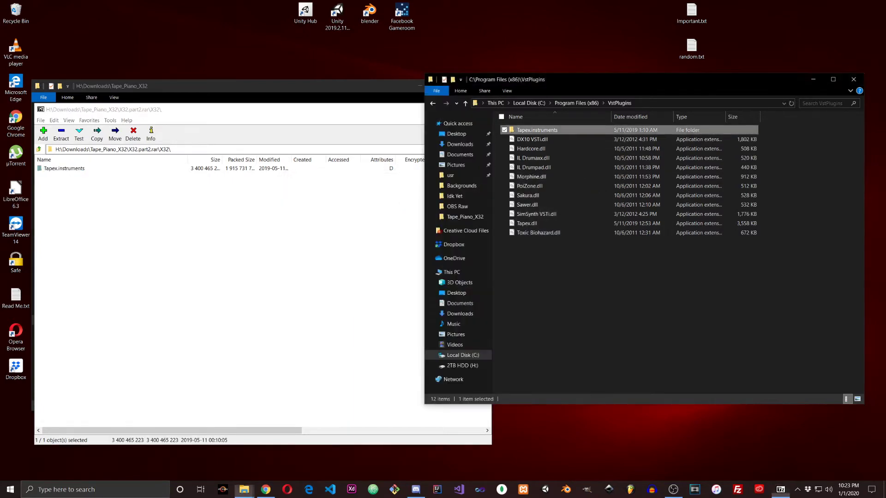
pyautogui.doubleClick(537, 129)
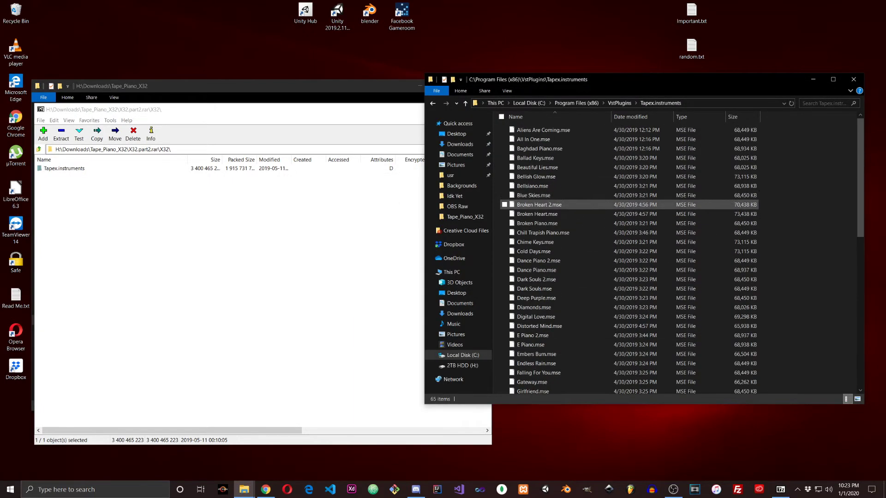
pyautogui.doubleClick(64, 168)
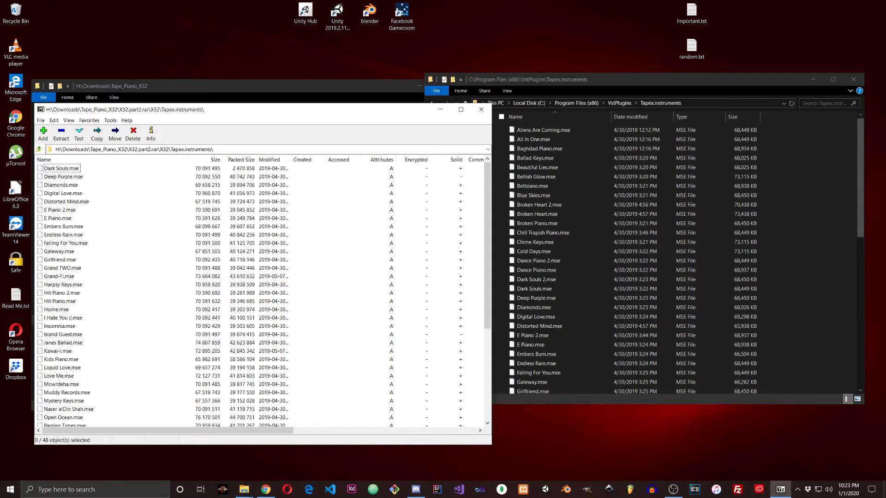
pyautogui.hotkey('ctrl', 'a')
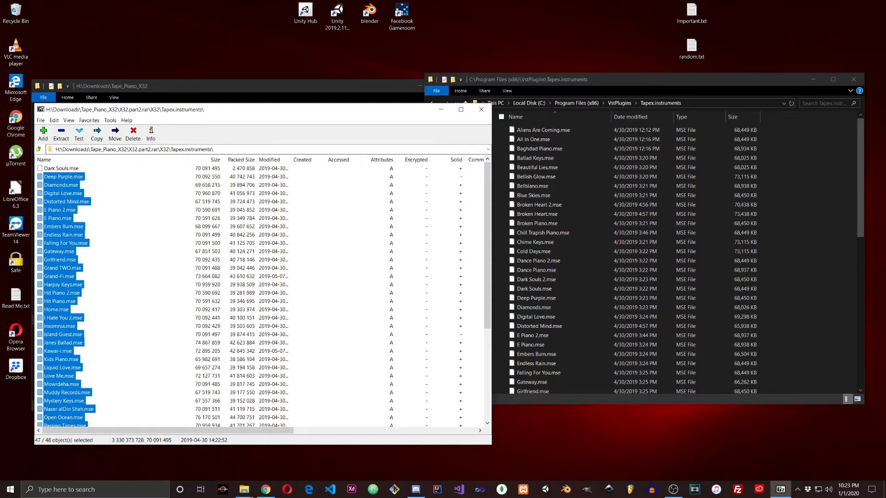
pyautogui.moveTo(63, 193); pyautogui.dragTo(646, 261)
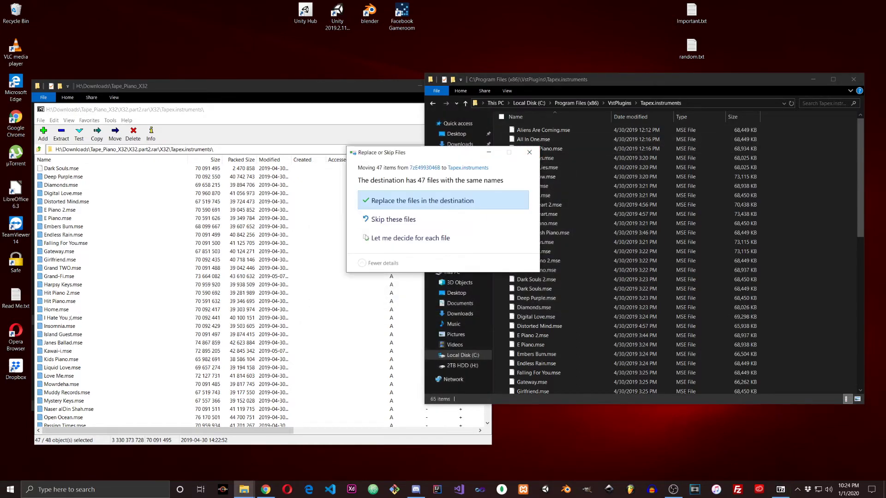
pyautogui.click(443, 201)
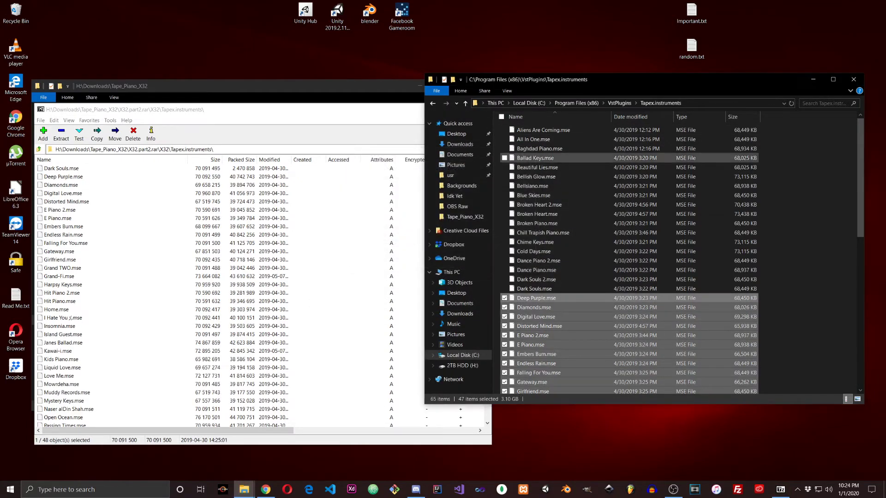
pyautogui.click(802, 185)
# Step: Return to the VstPlugins folder and replace the open part2 archive window with X32.part3.rar
pyautogui.click(432, 103)
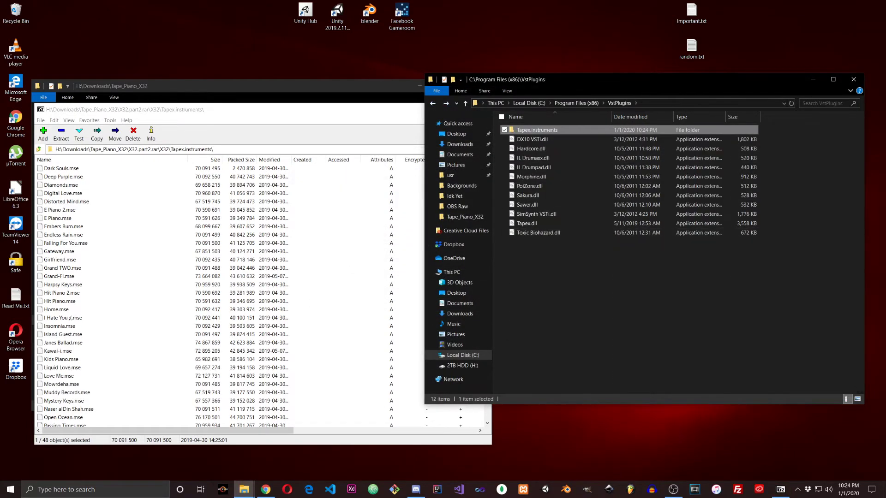
pyautogui.click(572, 282)
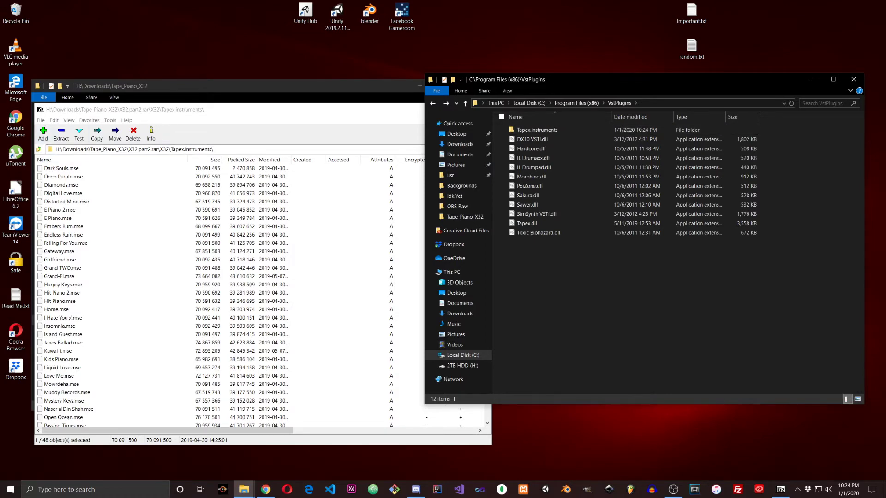
pyautogui.click(397, 110)
pyautogui.click(481, 109)
pyautogui.doubleClick(138, 156)
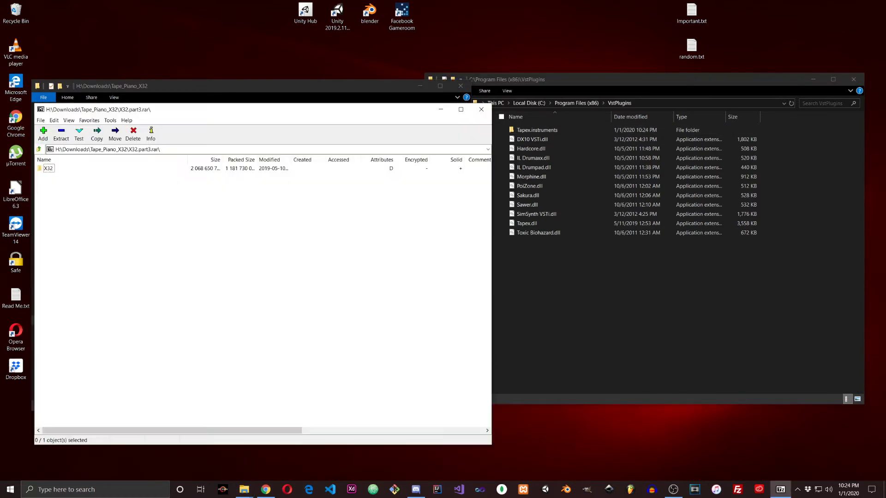
pyautogui.moveTo(65, 168); pyautogui.dragTo(572, 286)
pyautogui.click(540, 304)
pyautogui.click(409, 278)
pyautogui.click(573, 295)
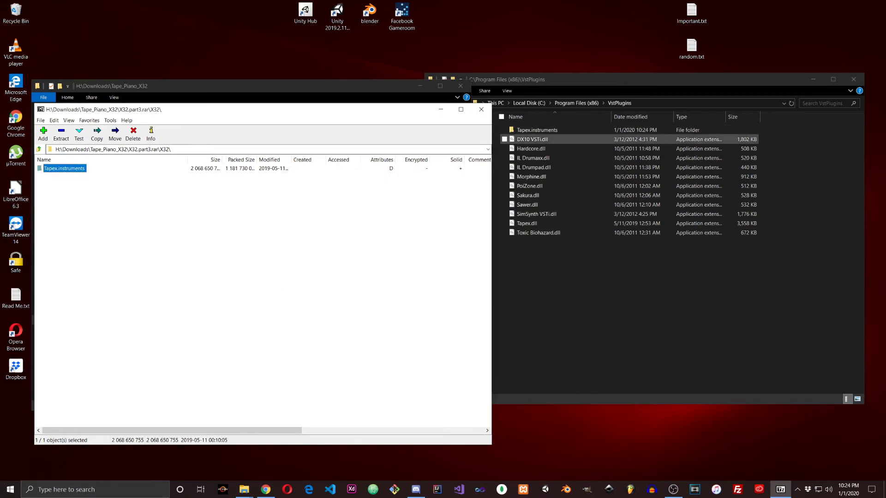
# Step: Copy every file except Insomnia.mse from the Tapex.instruments folder of X32.part3.rar into VstPlugins\Tapex.instruments
pyautogui.doubleClick(537, 130)
pyautogui.doubleClick(65, 169)
pyautogui.hotkey('ctrl', 'a')
pyautogui.hotkey('ctrl', 'space')
pyautogui.press('F5')
pyautogui.press('Return')
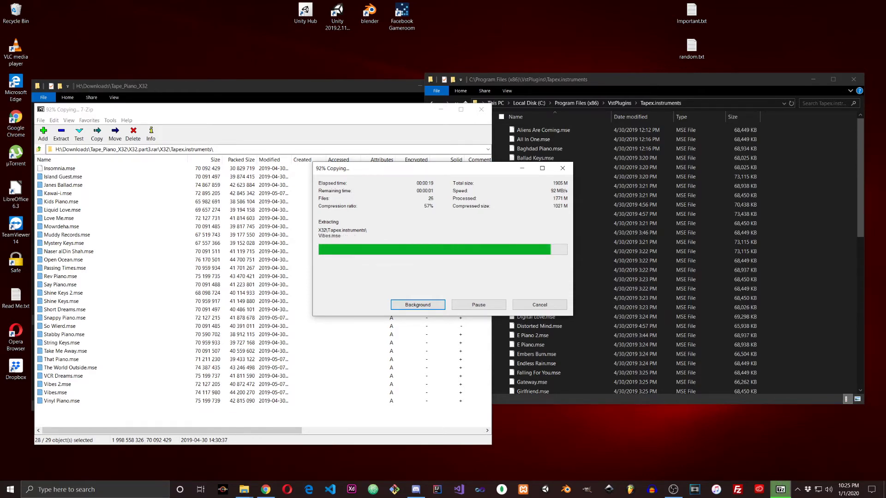
pyautogui.click(406, 219)
# Step: Return to VstPlugins, close the part3 archive, and open the X32 folder inside X32.part4.rar
pyautogui.hotkey('alt', 'Left')
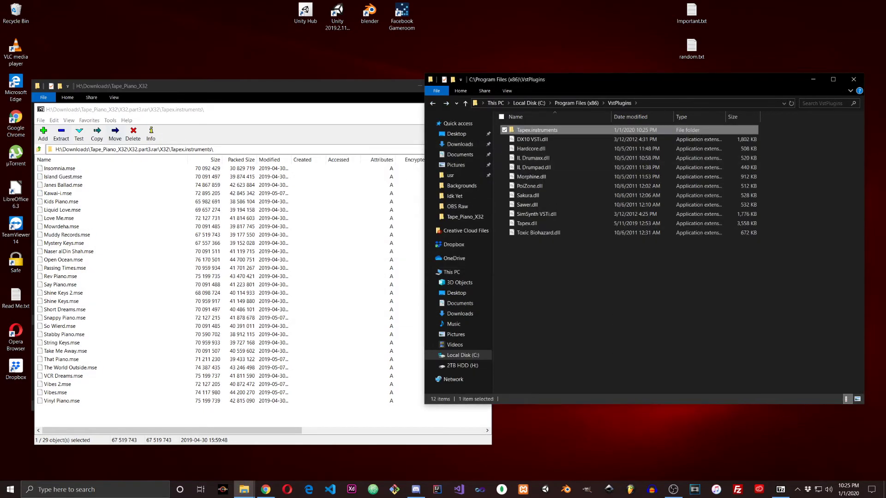
pyautogui.click(396, 110)
pyautogui.click(480, 110)
pyautogui.doubleClick(138, 164)
pyautogui.doubleClick(49, 169)
pyautogui.moveTo(64, 168); pyautogui.dragTo(618, 295)
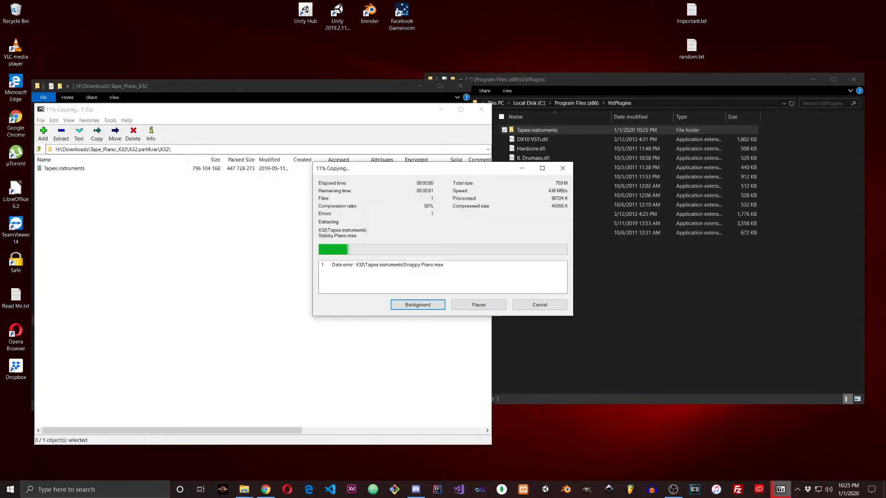
pyautogui.click(539, 304)
pyautogui.click(571, 294)
# Step: Copy every file except Snappy Piano.mse from the Tapex.instruments folder of X32.part4.rar into VstPlugins\Tapex.instruments, replacing the existing files
pyautogui.doubleClick(64, 169)
pyautogui.doubleClick(537, 130)
pyautogui.click(259, 314)
pyautogui.hotkey('ctrl', 'a')
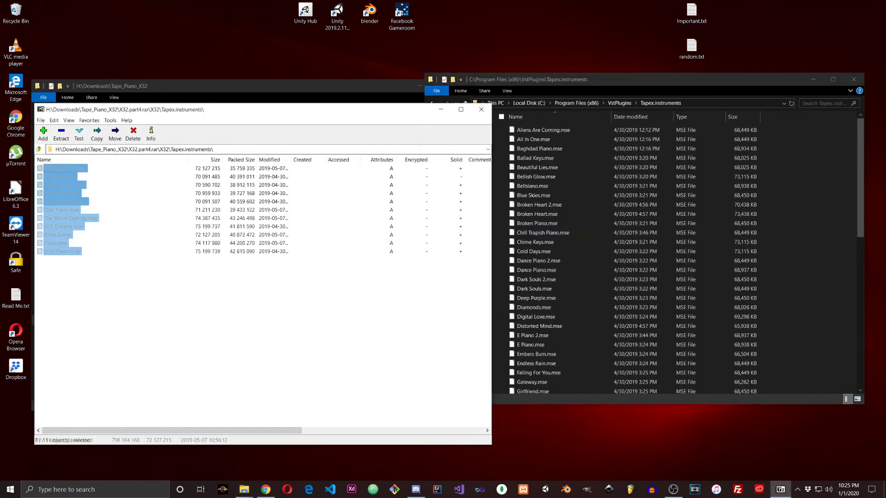
pyautogui.keyDown('ctrl'); pyautogui.click(65, 168); pyautogui.keyUp('ctrl')
pyautogui.moveTo(64, 185); pyautogui.dragTo(618, 277)
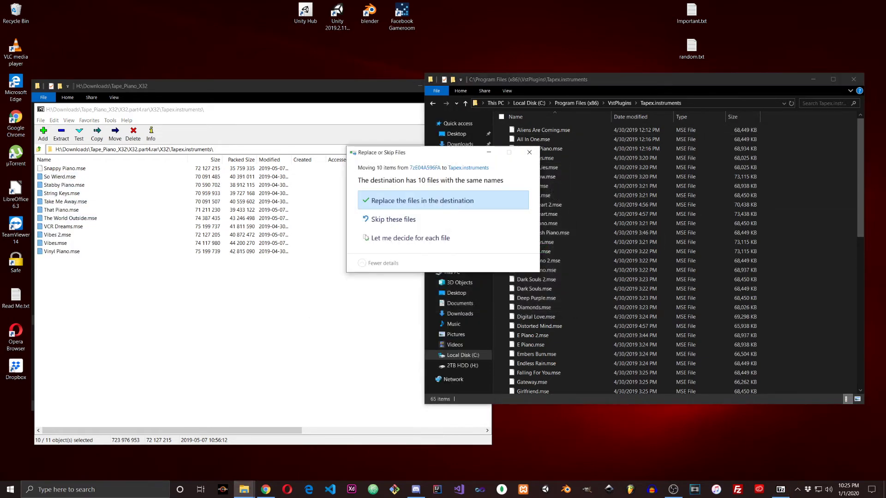
pyautogui.press('Return')
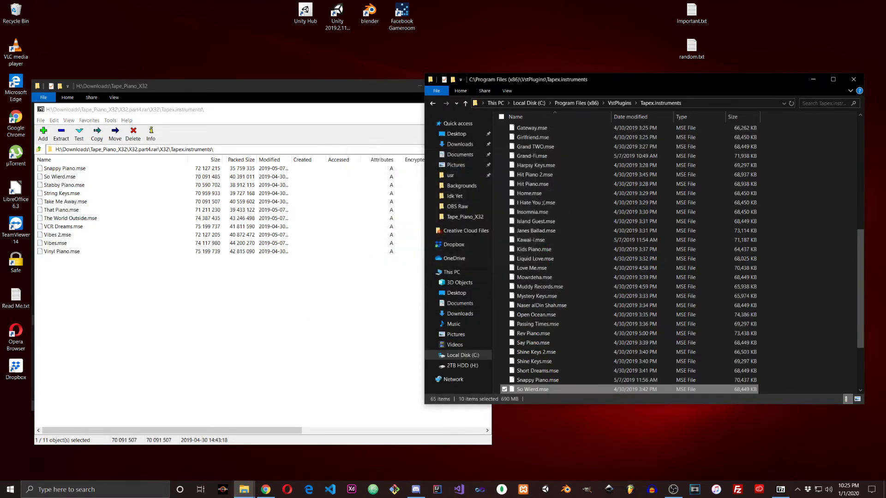
pyautogui.click(259, 314)
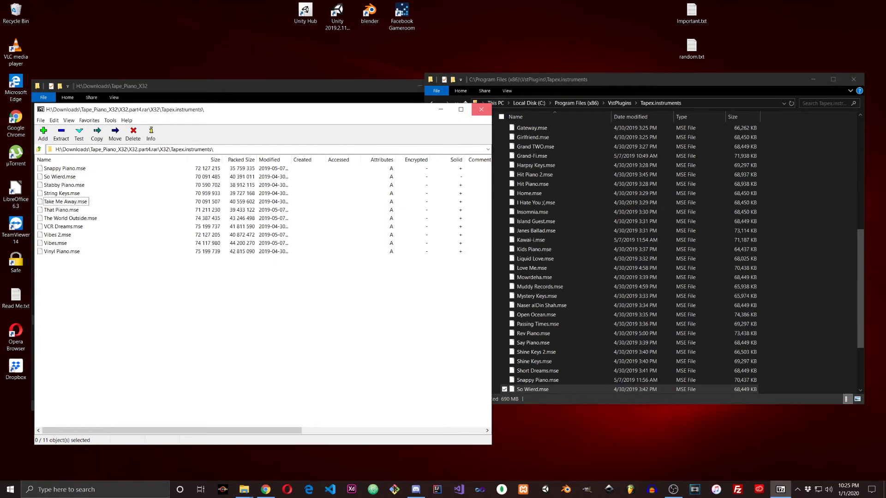
# Step: Close the X32.part4.rar archive window and go back to the Downloads folder
pyautogui.click(481, 109)
pyautogui.click(286, 208)
pyautogui.click(39, 111)
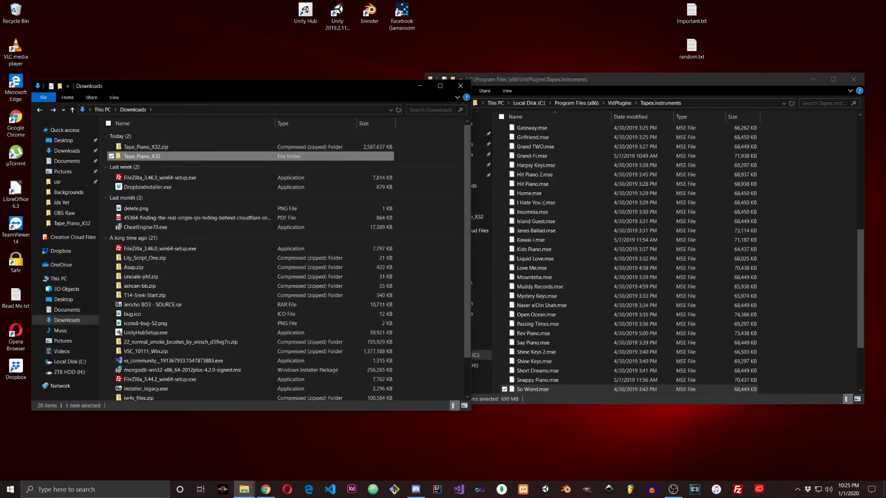
# Step: Go back to the VstPlugins folder and close both File Explorer windows
pyautogui.moveTo(544, 79); pyautogui.dragTo(448, 68)
pyautogui.scroll(7, 462, 194)
pyautogui.click(336, 93)
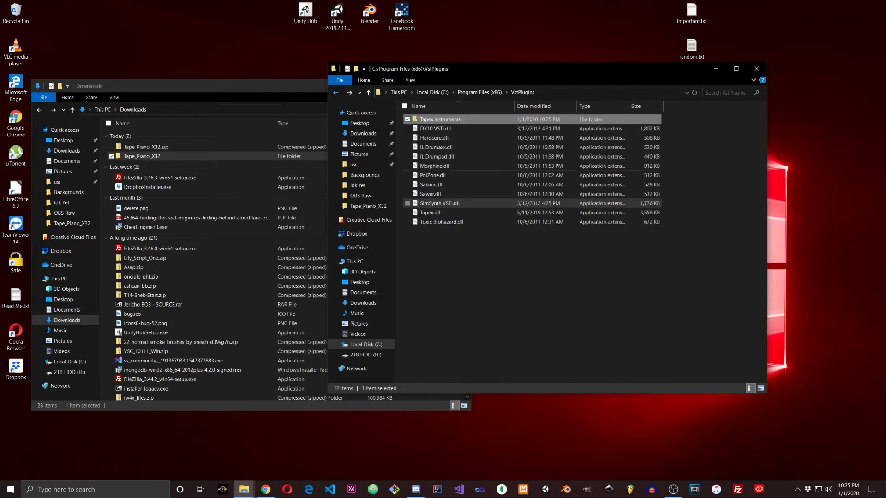
pyautogui.click(531, 276)
pyautogui.hotkey('alt', 'F4')
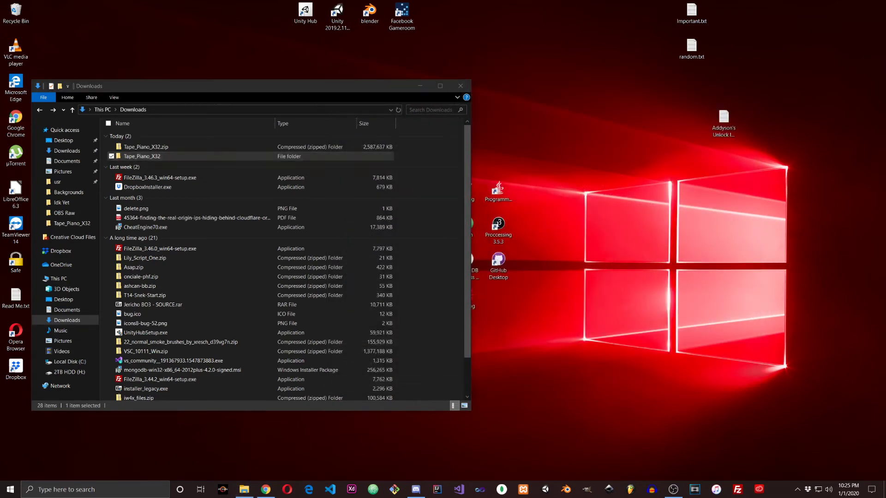
pyautogui.hotkey('alt', 'F4')
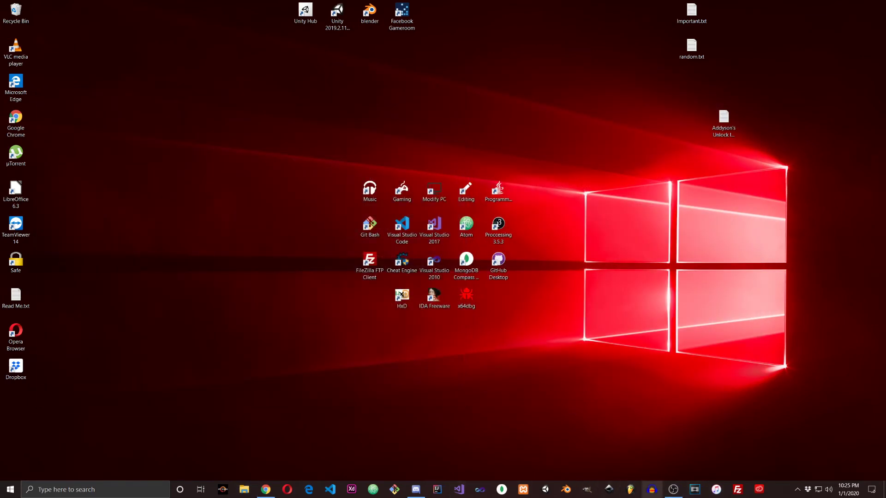
# Step: Launch FL Studio and check the installed VST generators in the plugin database for Tapex
pyautogui.click(630, 489)
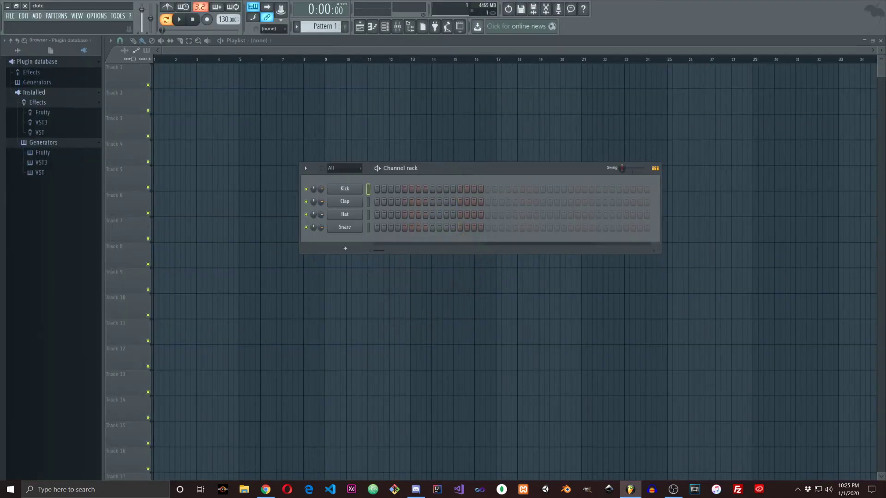
pyautogui.click(40, 172)
pyautogui.scroll(-1, 41, 173)
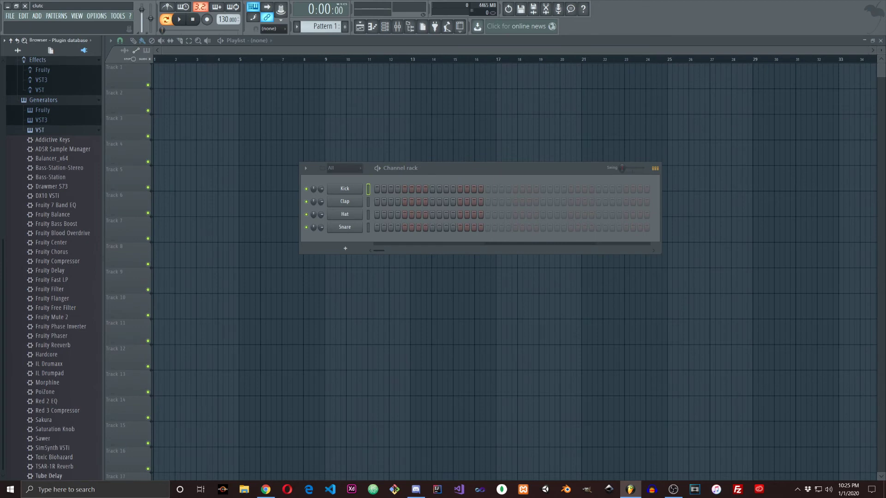
pyautogui.scroll(2, 44, 142)
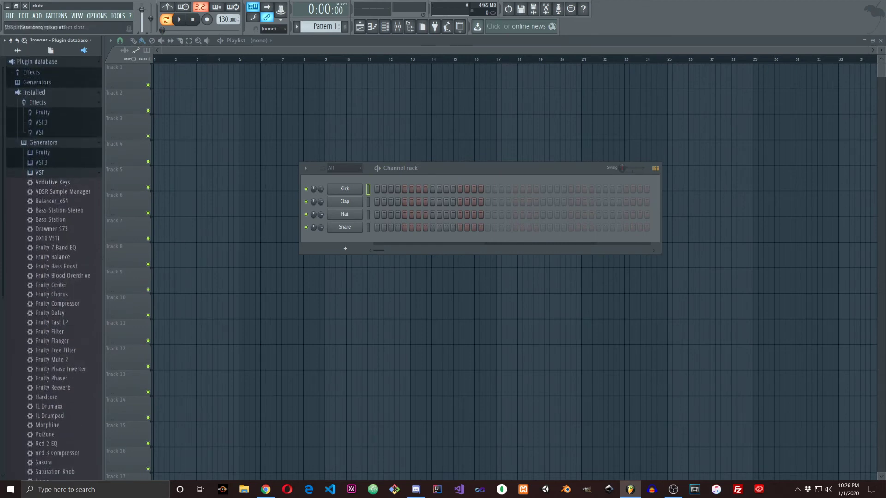
# Step: Refresh the plugin list from the File settings and close the settings window
pyautogui.click(97, 15)
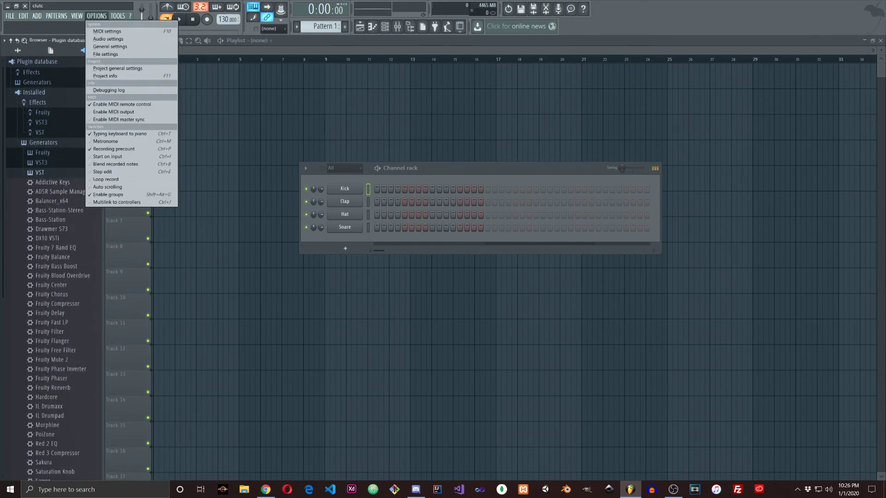
pyautogui.click(109, 54)
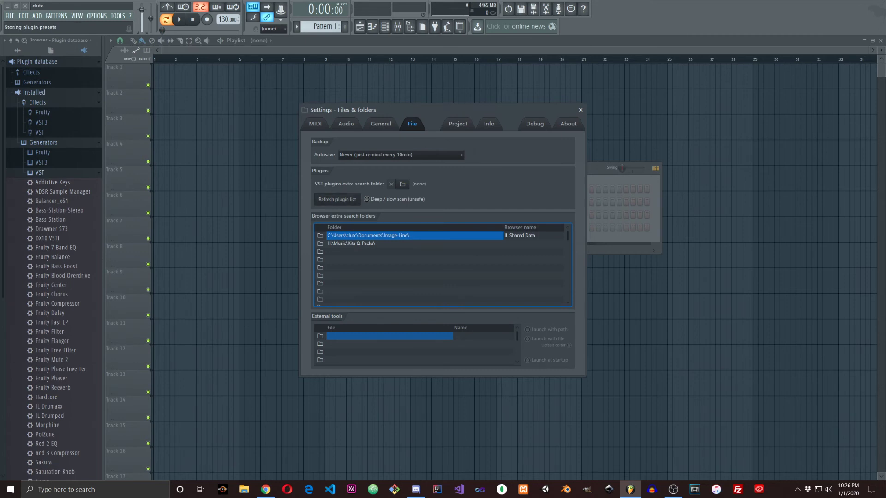
pyautogui.press('Return')
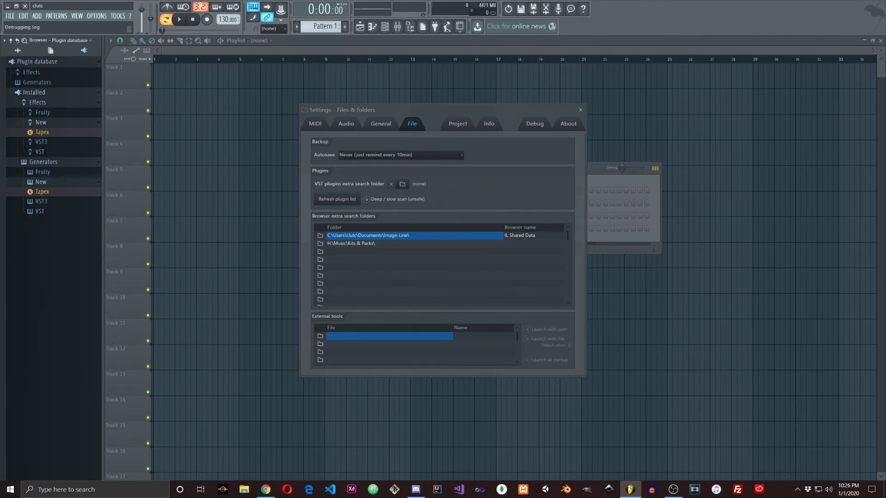
pyautogui.click(580, 109)
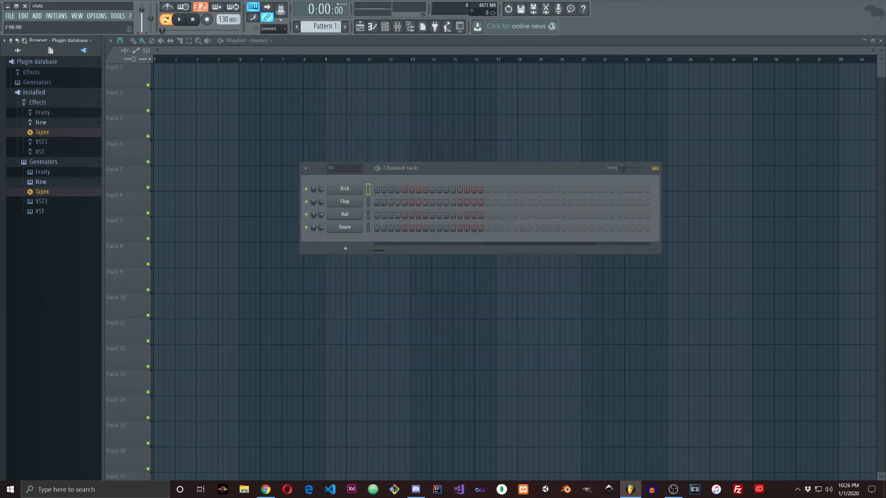
# Step: Add the Tapex generator to the Channel rack and load its Kids Piano instrument
pyautogui.moveTo(42, 191); pyautogui.dragTo(339, 254)
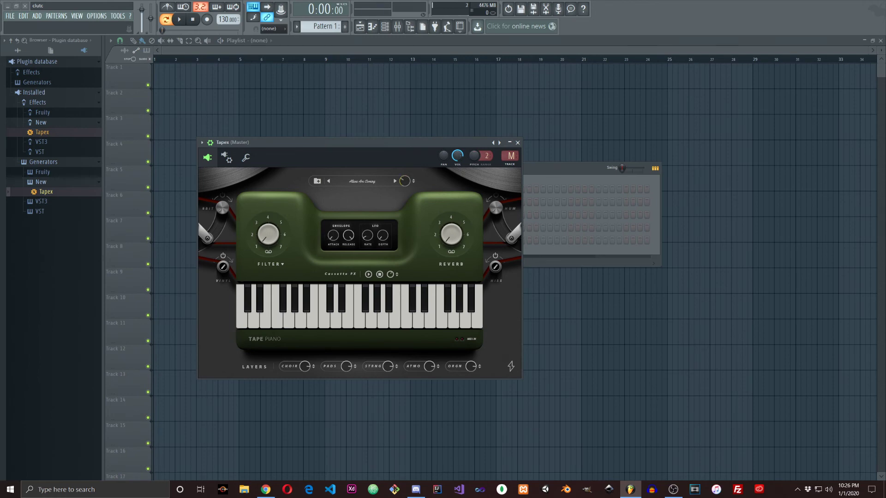
pyautogui.click(362, 181)
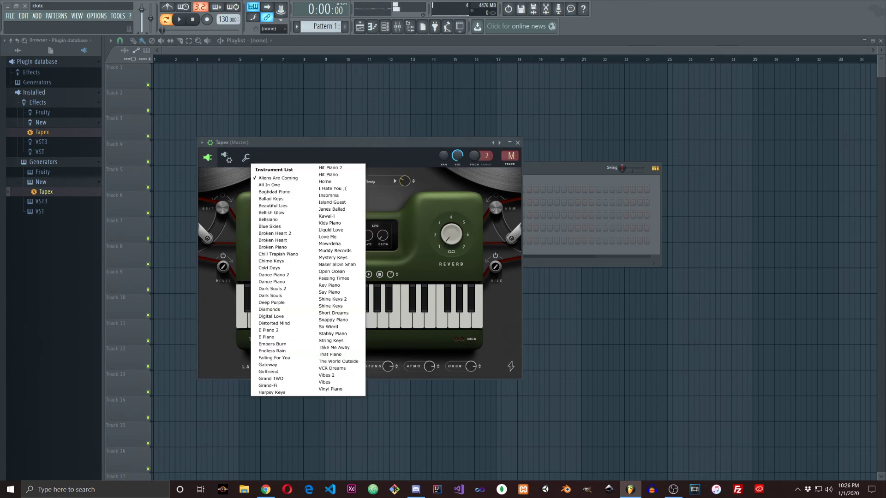
pyautogui.click(329, 222)
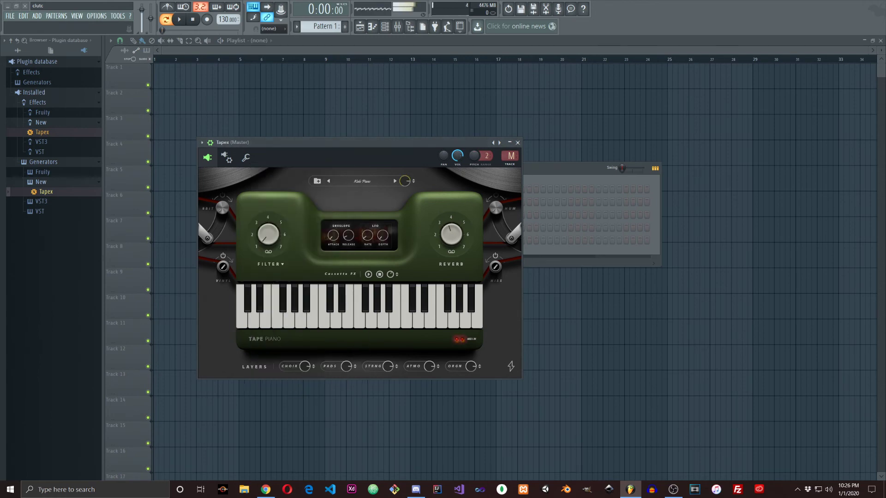
# Step: Load the Dark Souls instrument in Tapex and close the plugin window
pyautogui.click(362, 181)
pyautogui.click(281, 296)
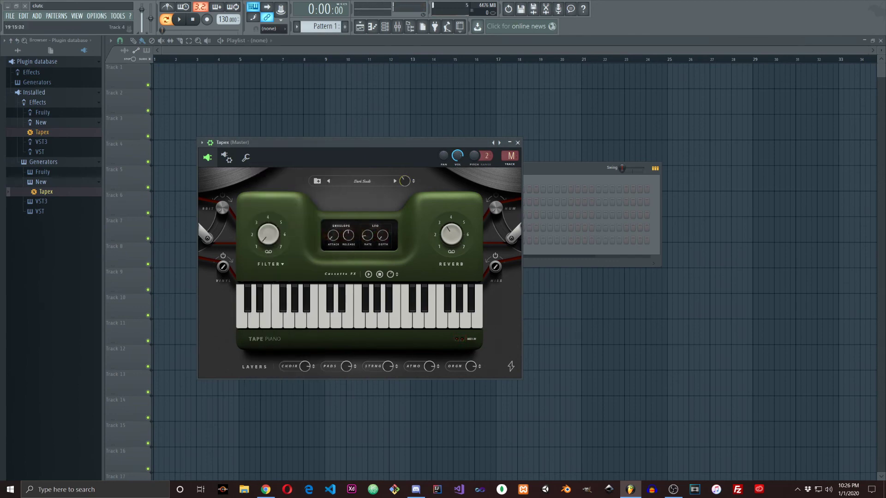
pyautogui.click(517, 143)
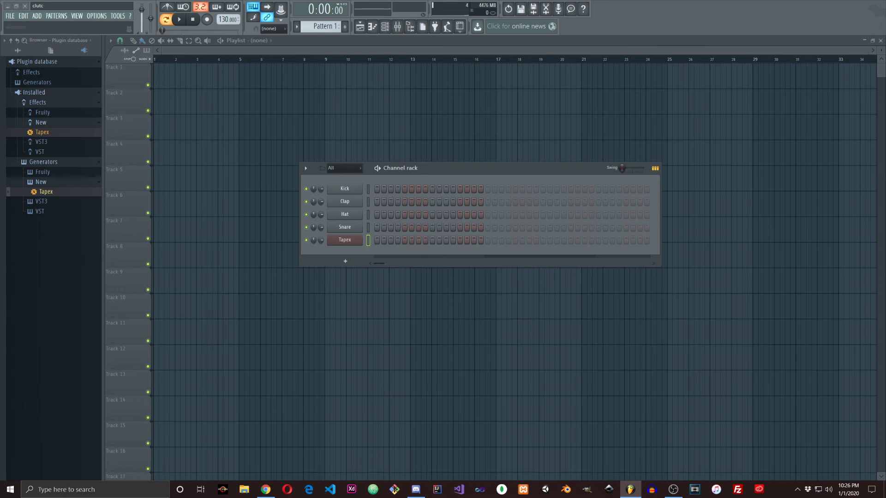
# Step: Close FL Studio without saving the changes to untitled.flp
pyautogui.click(25, 6)
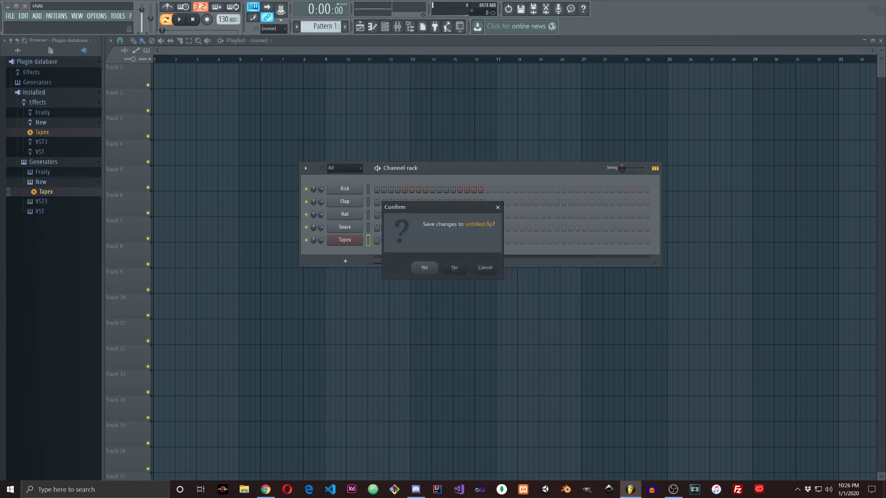
pyautogui.click(454, 268)
pyautogui.moveTo(294, 119); pyautogui.dragTo(531, 330)
pyautogui.click(533, 332)
# Step: Switch to Google Chrome with the YouTube video on installing Tape Piano VST
pyautogui.click(266, 490)
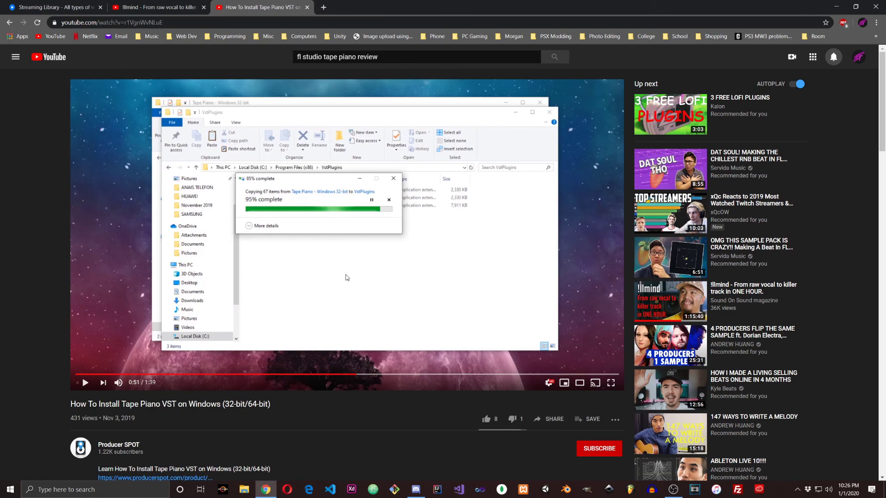
pyautogui.moveTo(673, 489)
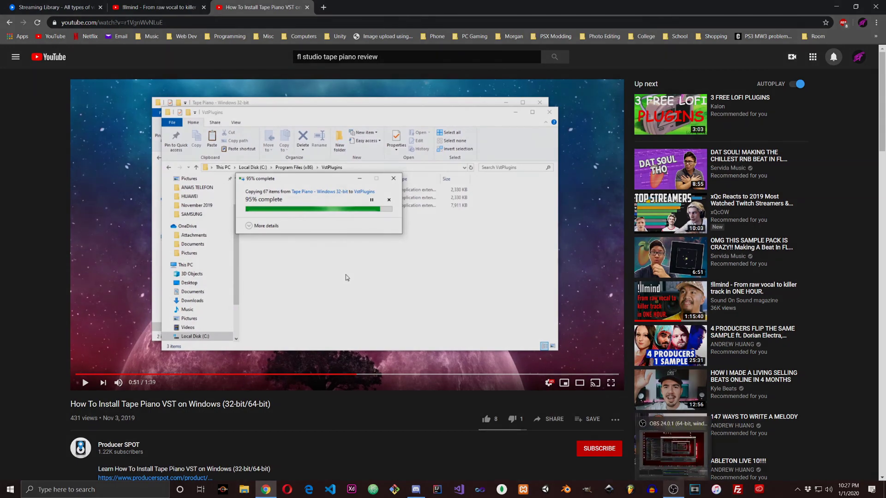